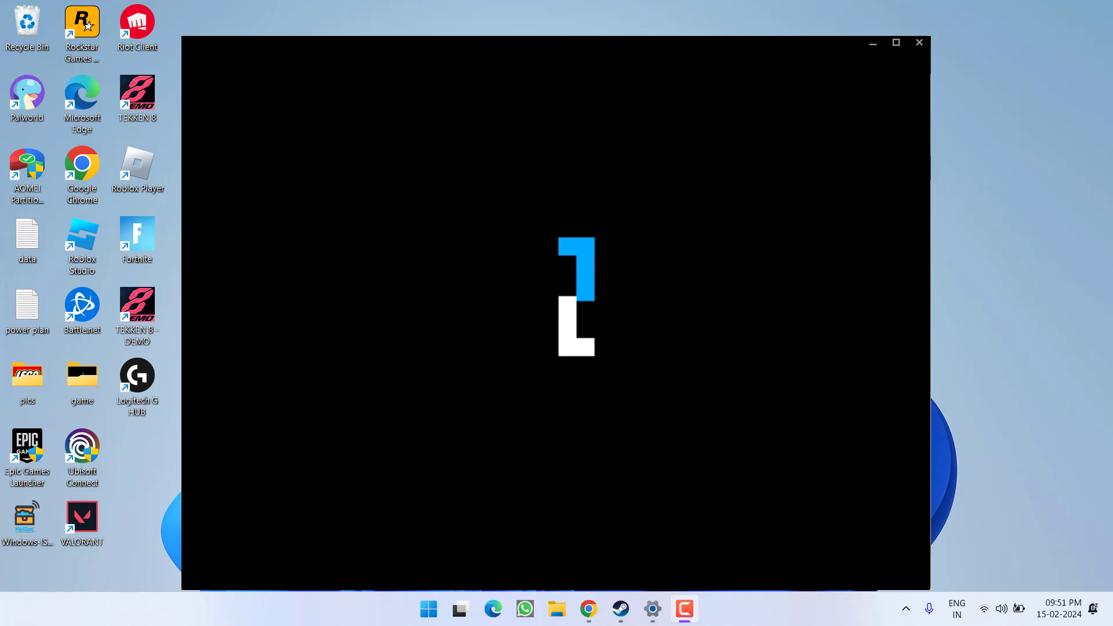
Bring Windows Settings up over G HUB's stuck loading logo
key("alt+Tab")
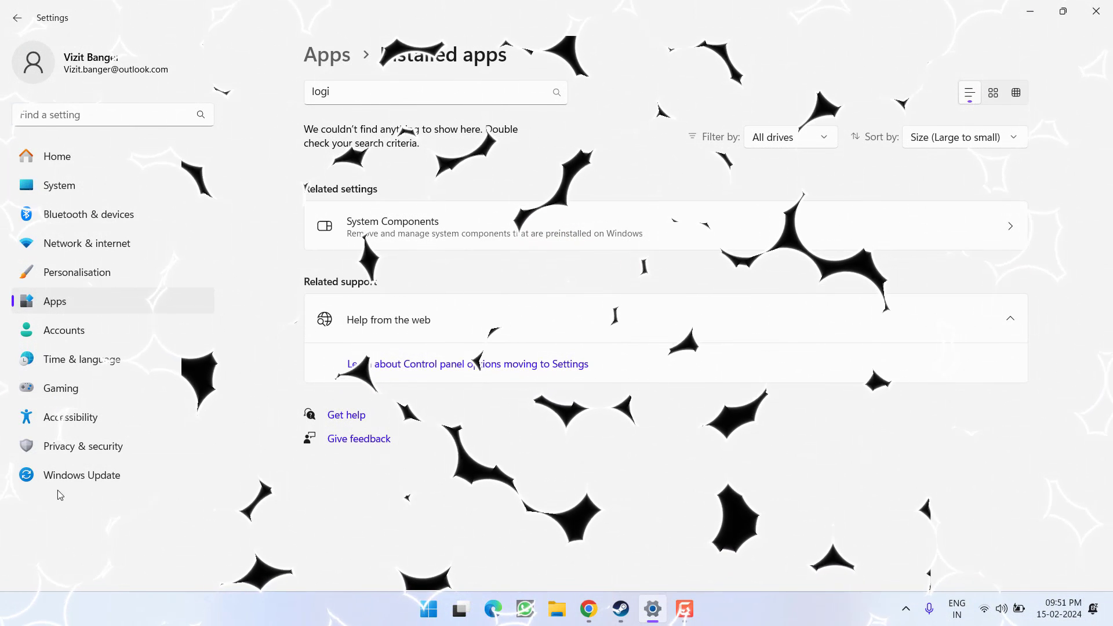
Go to System > Optional features in Windows Settings
left_click(86, 481)
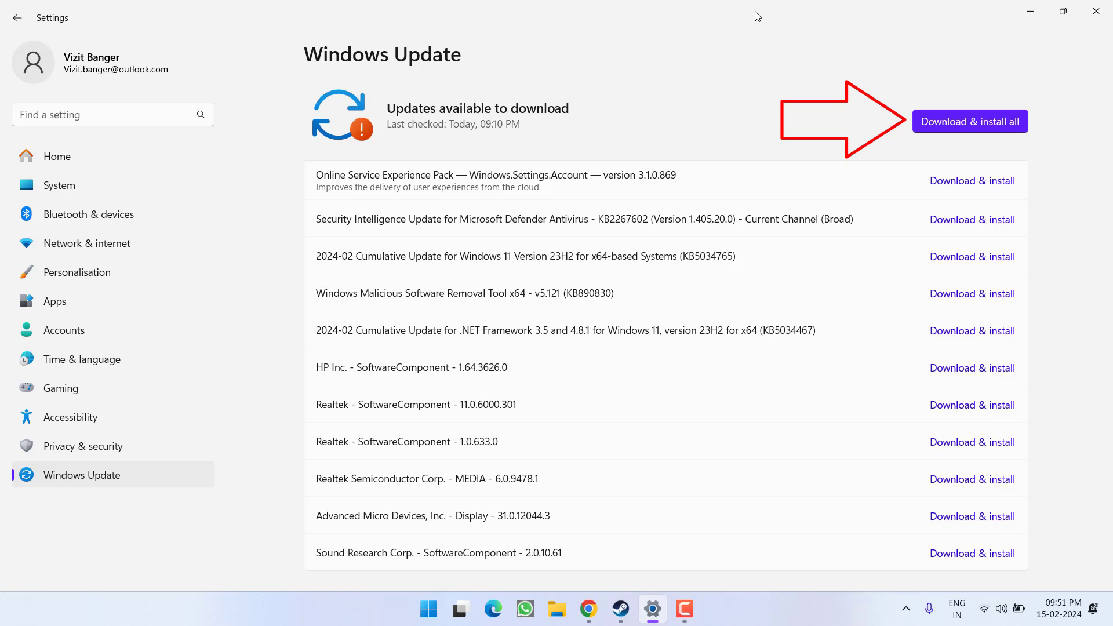
left_click(73, 187)
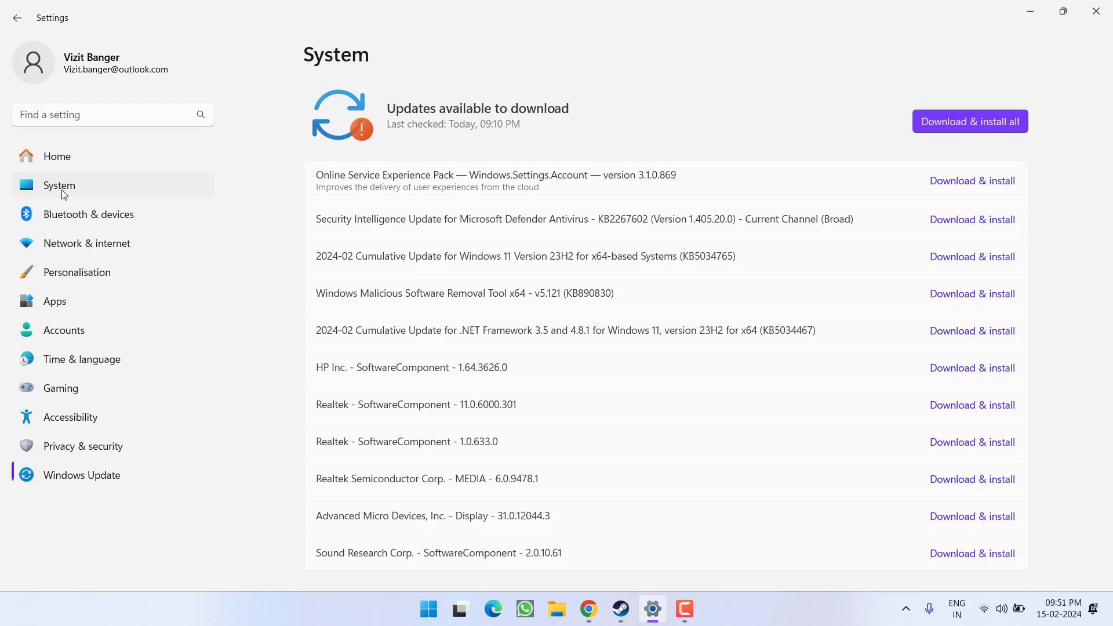
scroll(513, 299, "down", 5)
scroll(514, 299, "down", 4)
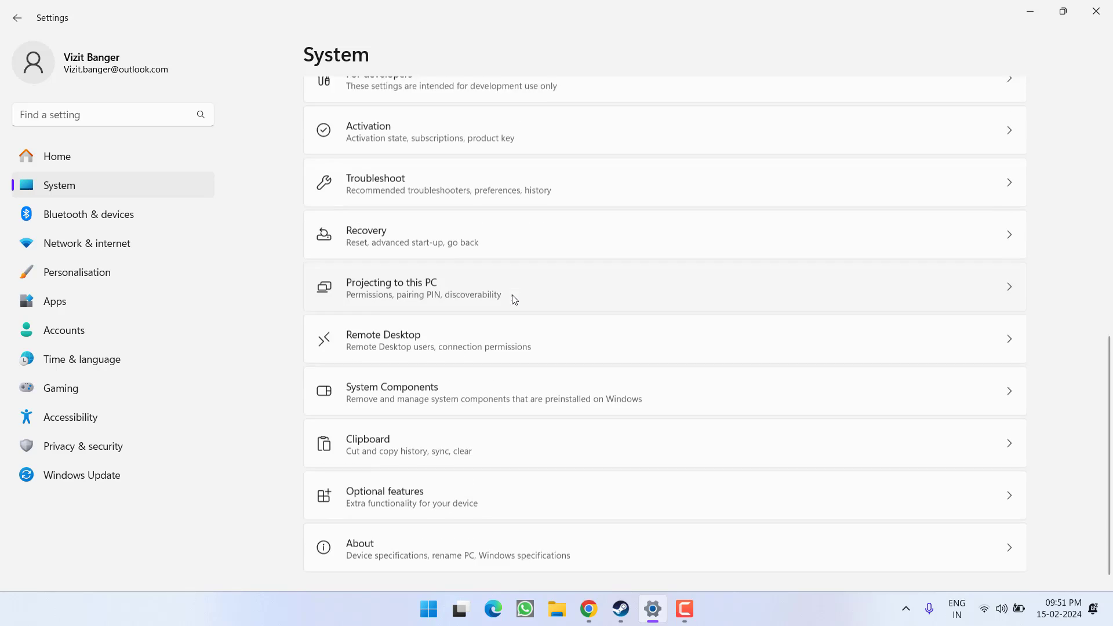
left_click(438, 500)
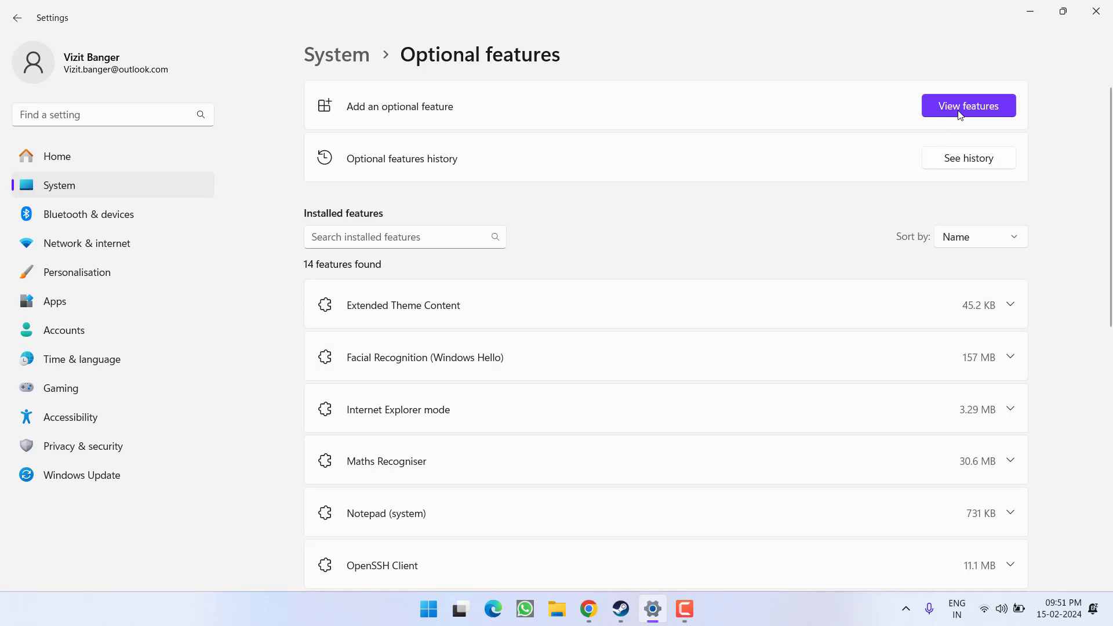
Search the features to add for 'medi', cancel, and scroll down to More Windows features
left_click(985, 105)
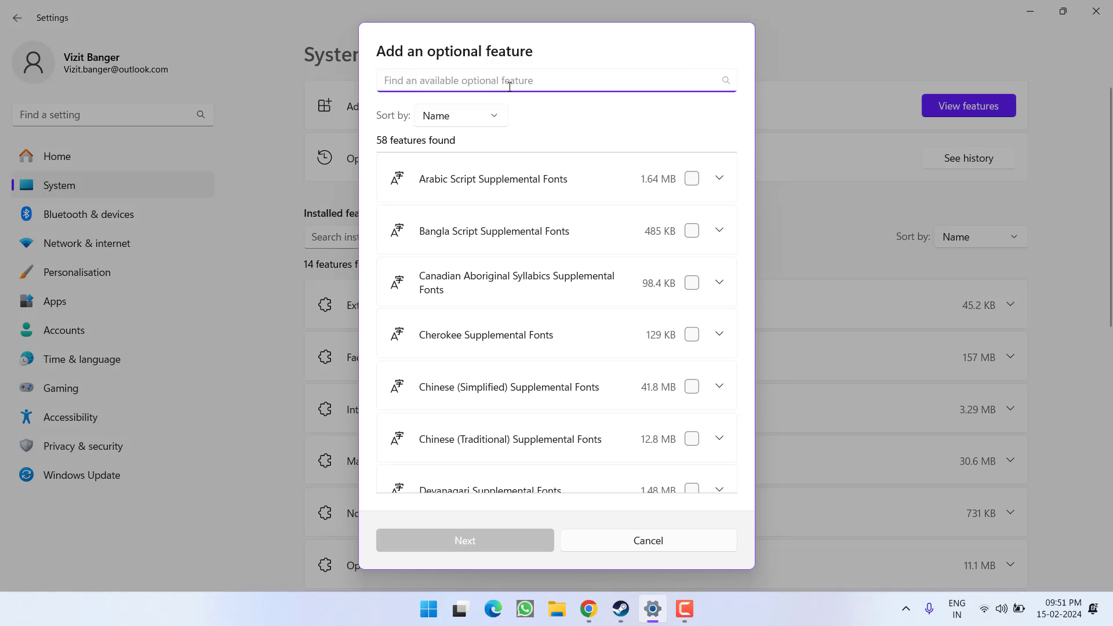
type("media")
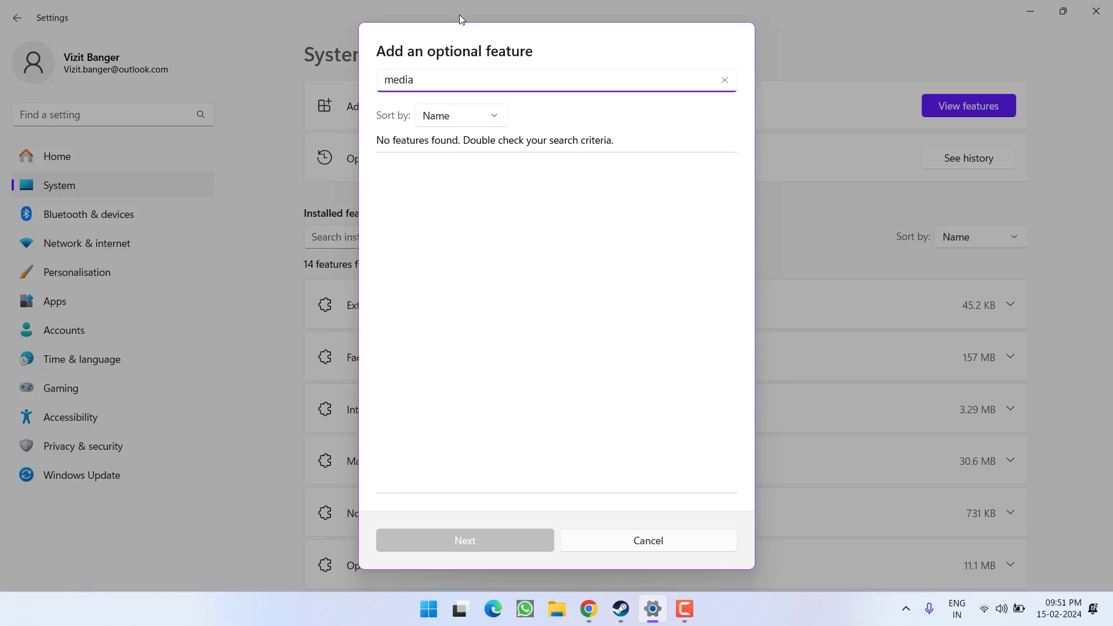
left_click(641, 549)
scroll(481, 308, "down", 10)
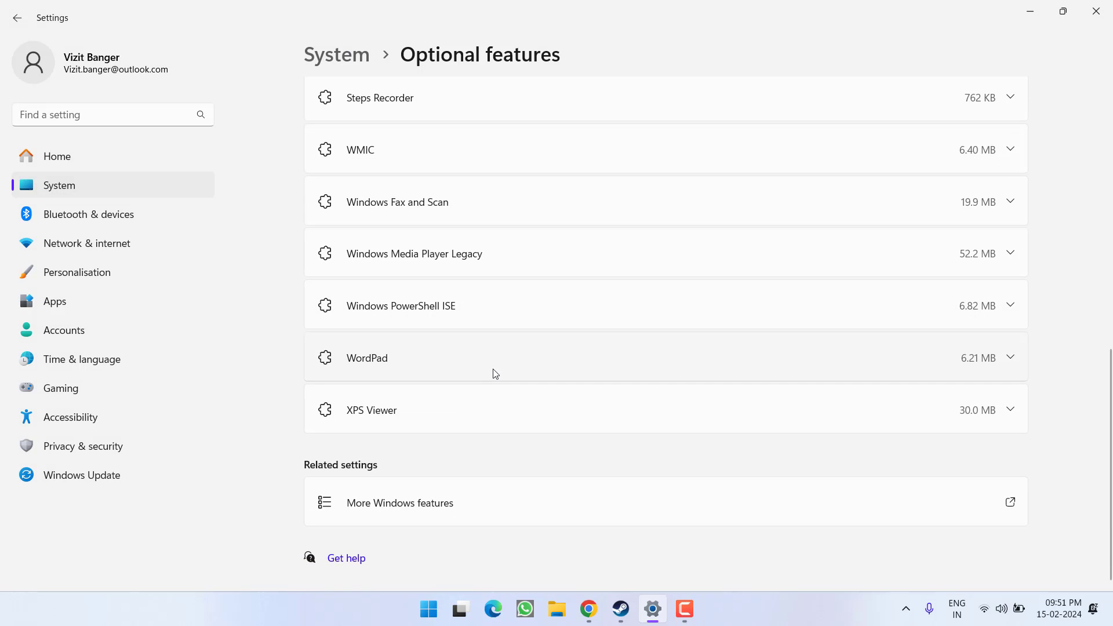
left_click(438, 504)
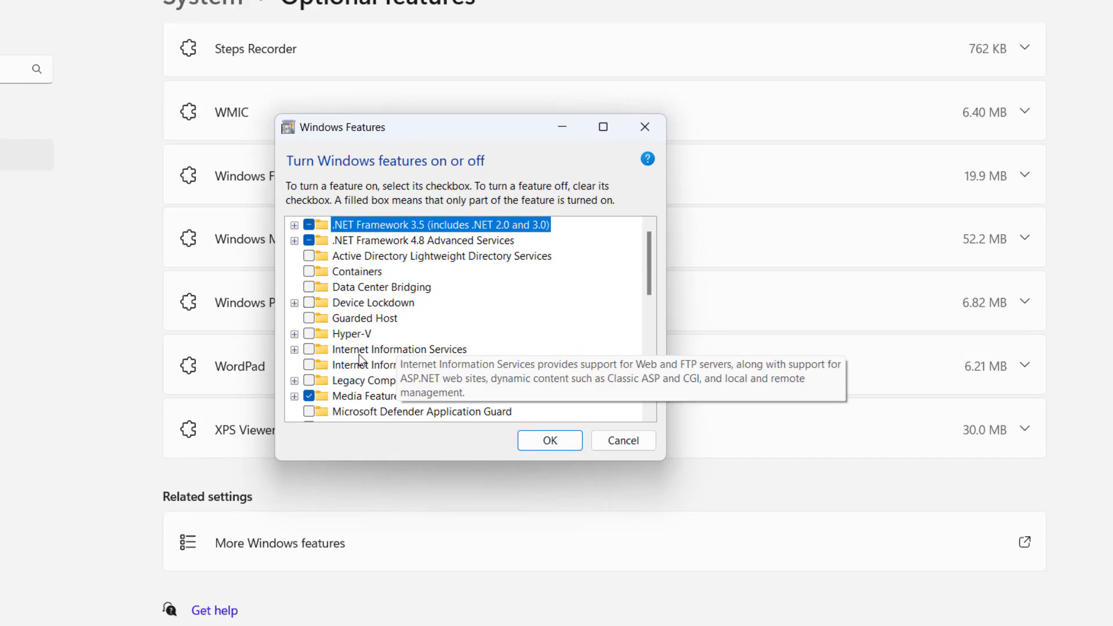
left_click(457, 356)
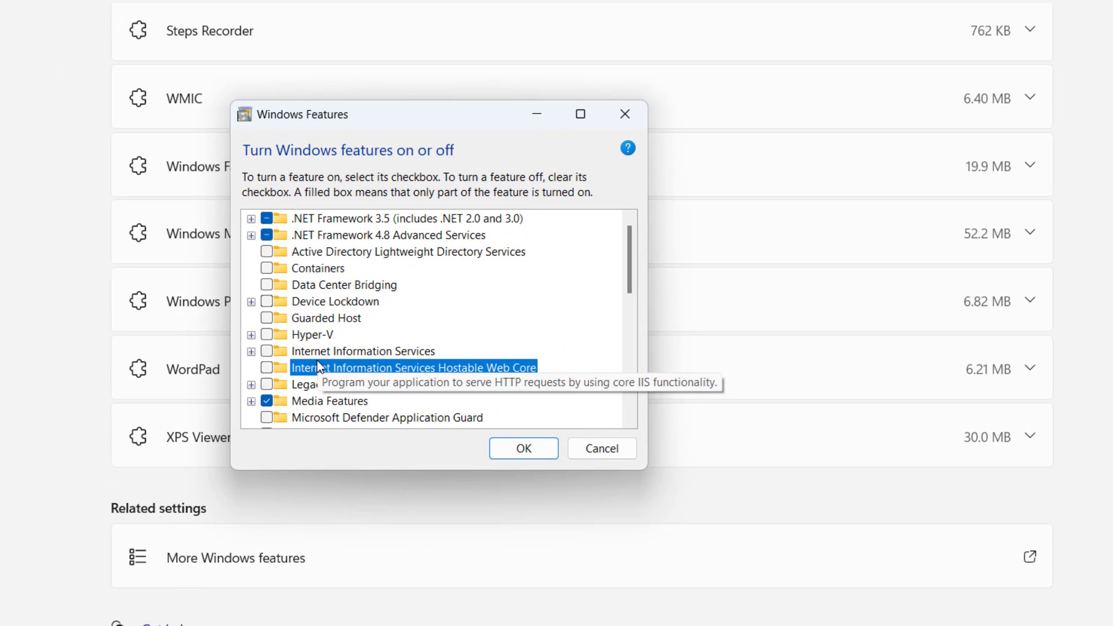
left_click(469, 382)
scroll(474, 314, "down", 1)
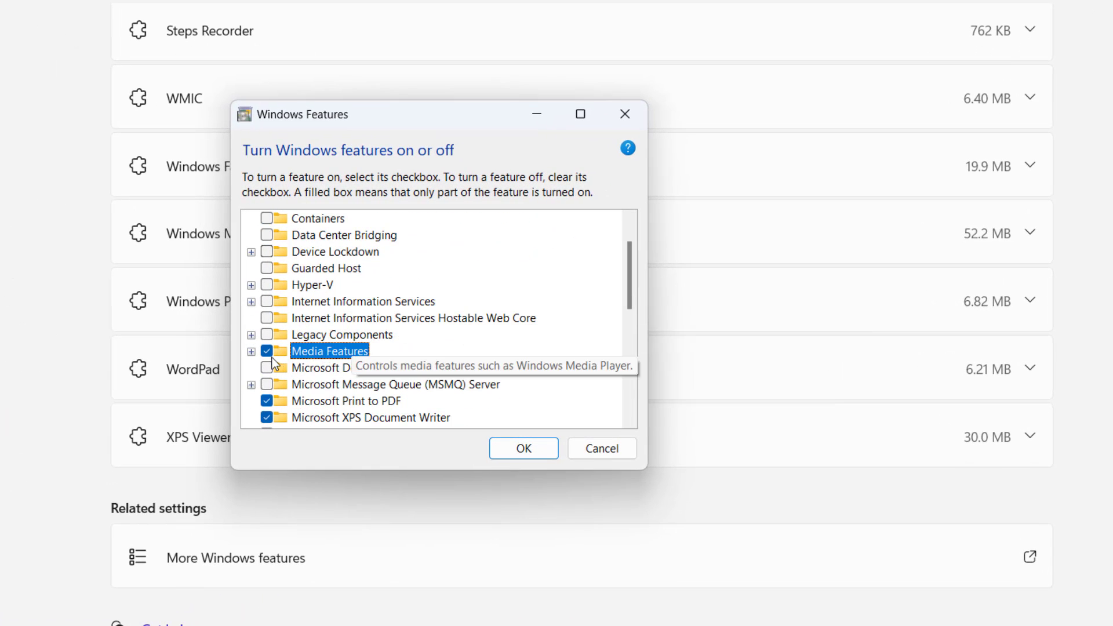
left_click(252, 352)
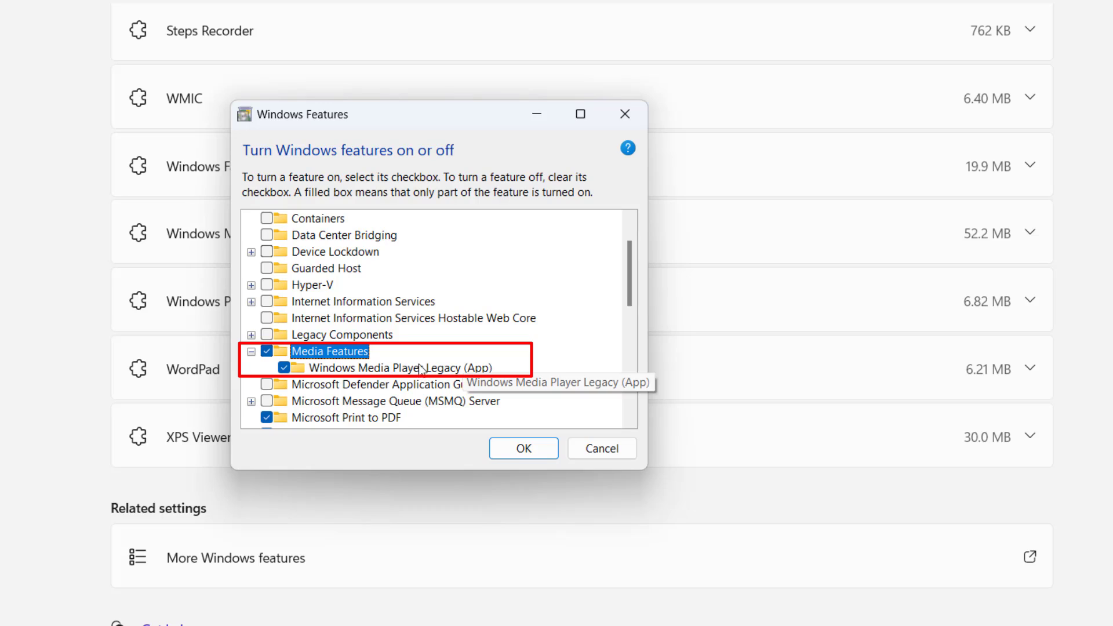
left_click(602, 448)
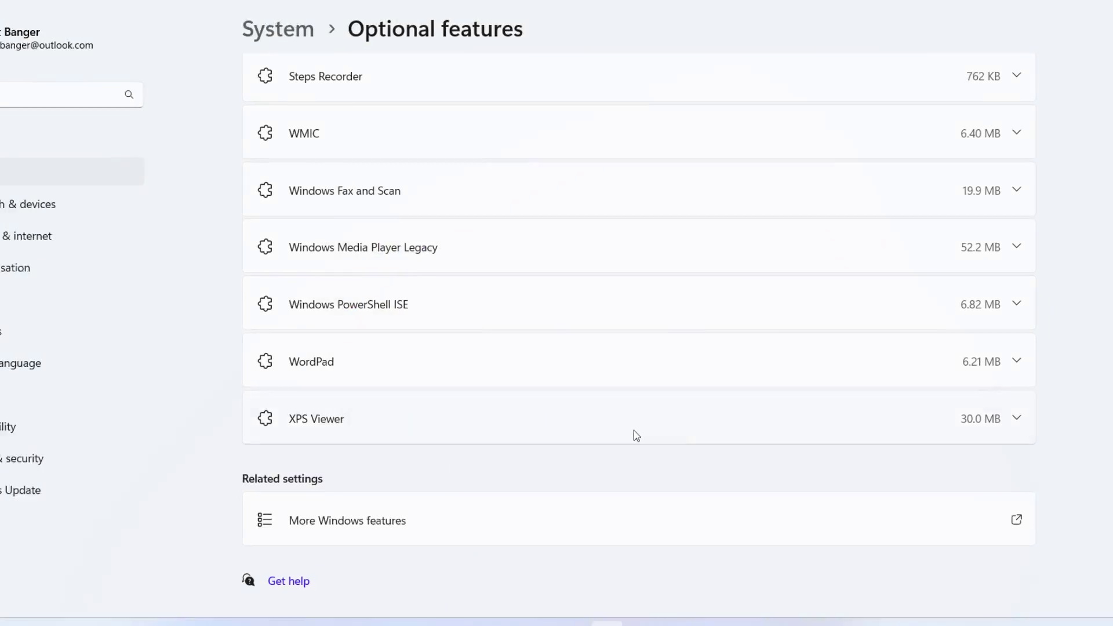
key("alt+F4")
Scroll Microsoft's Media Feature Pack page to the Windows 11 links, then minimize Chrome
left_click(605, 609)
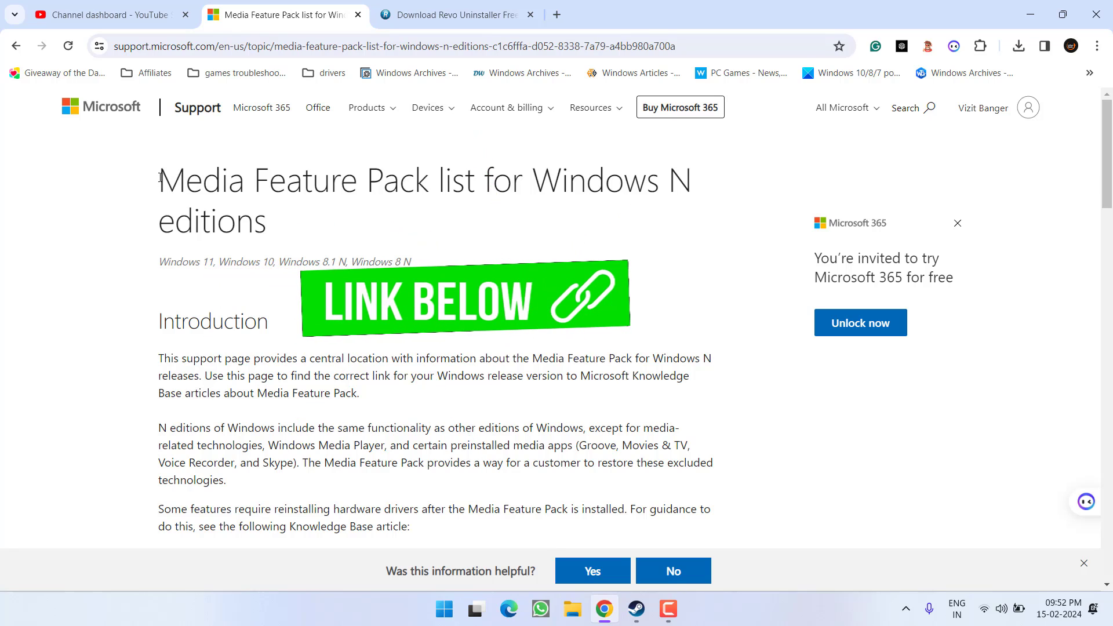
left_click_drag(160, 177, 327, 251)
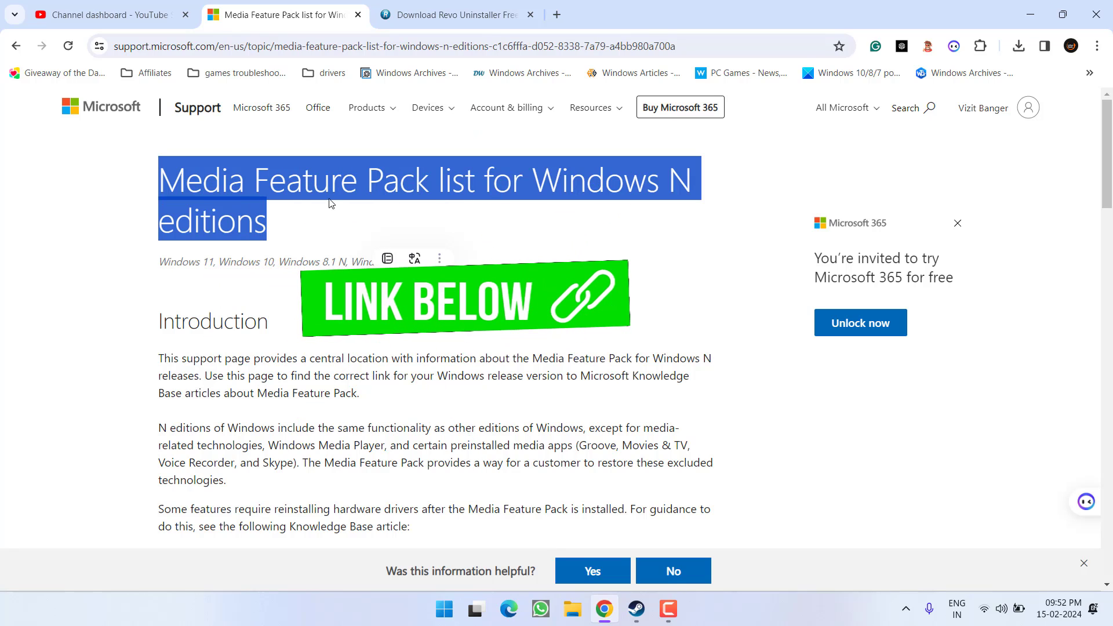
scroll(326, 191, "down", 15)
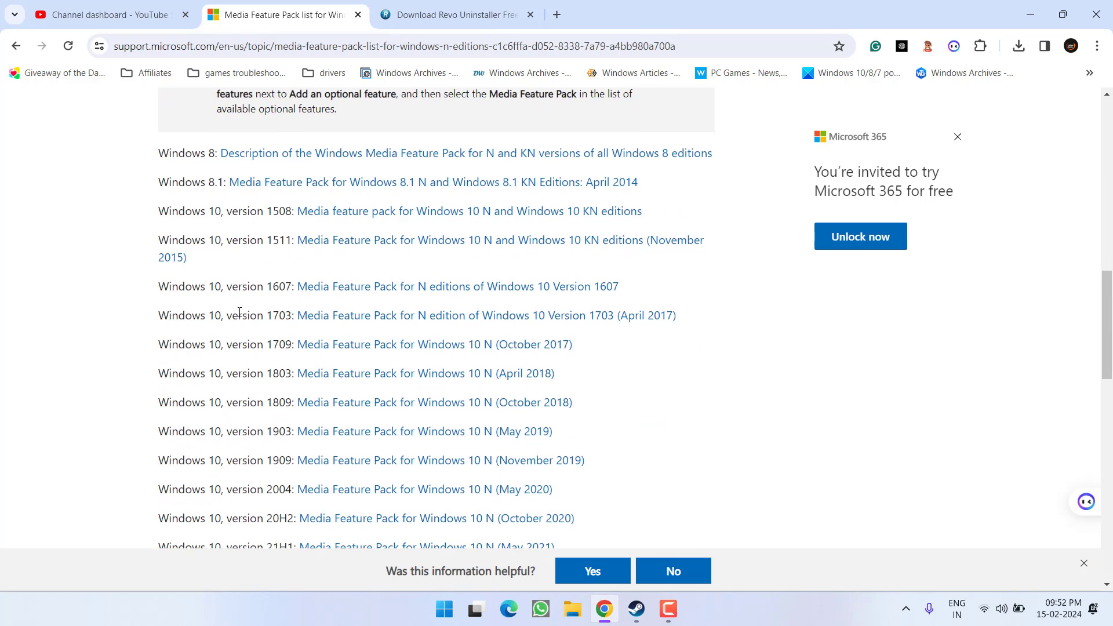
scroll(239, 312, "down", 7)
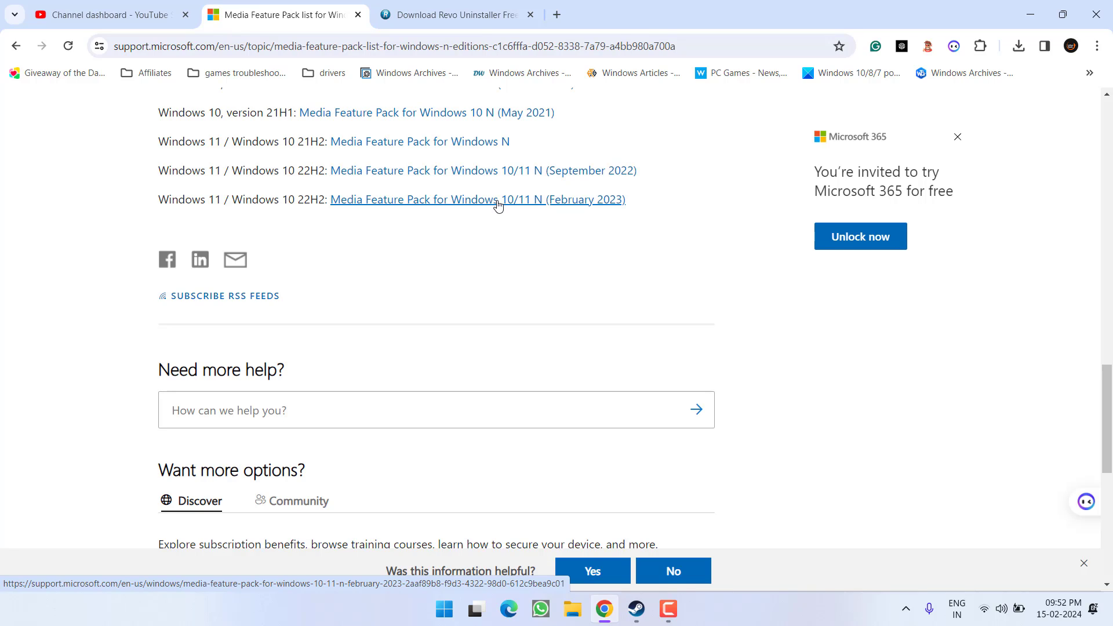
left_click(1030, 14)
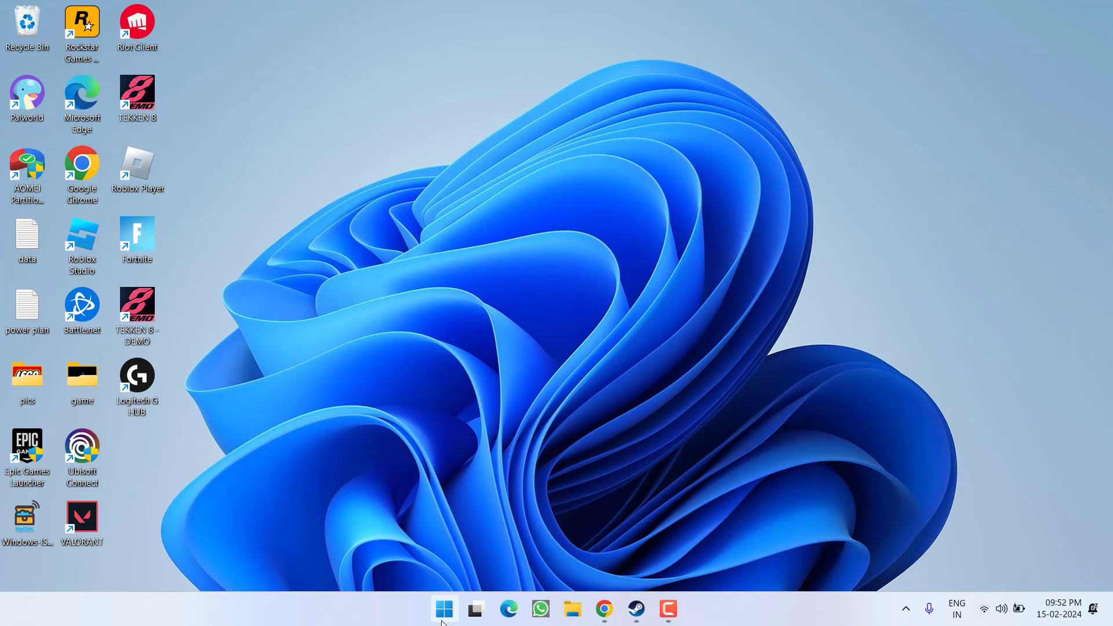
Open the %localappdata% folder through the Run box
right_click(442, 620)
left_click(394, 517)
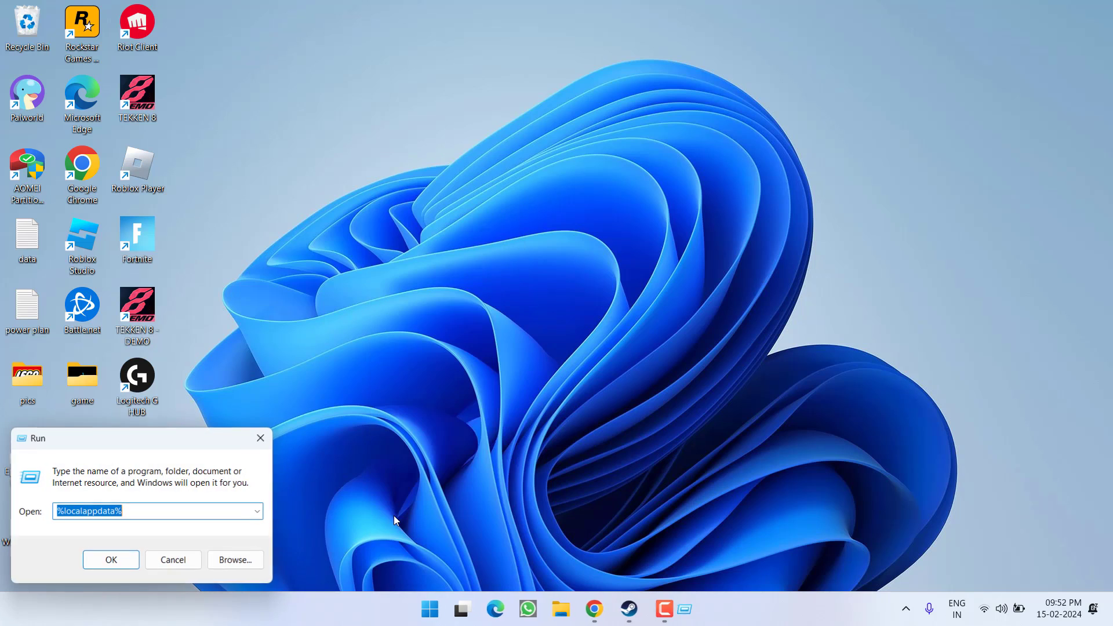
type("%")
key("Down")
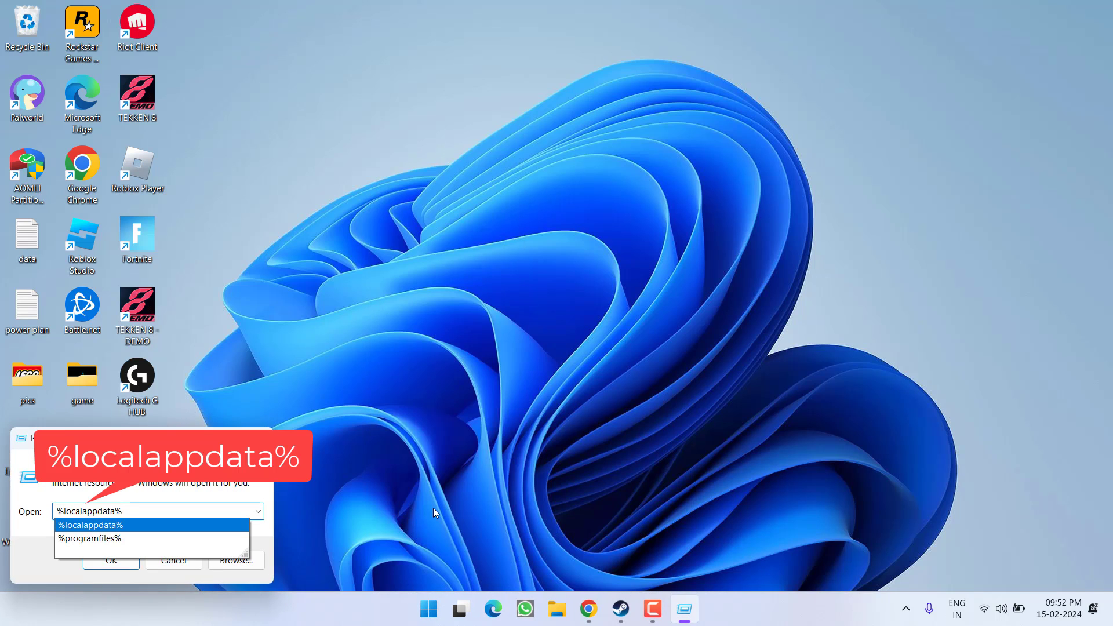
key("Return")
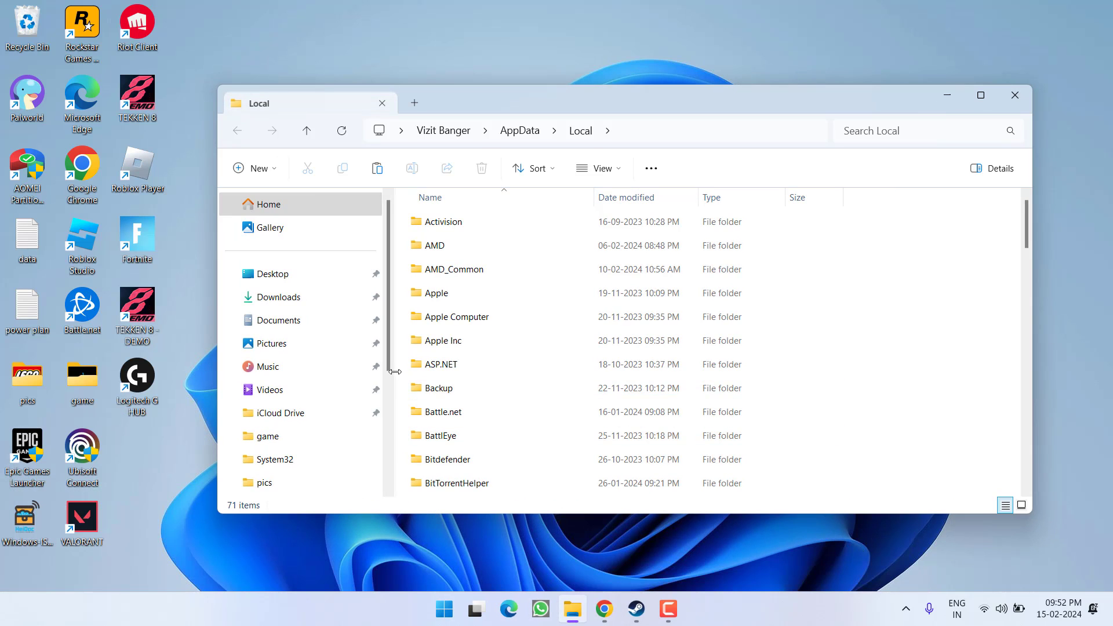
Delete the scripts folder inside LGHUB and close File Explorer
left_click(449, 388)
type("l")
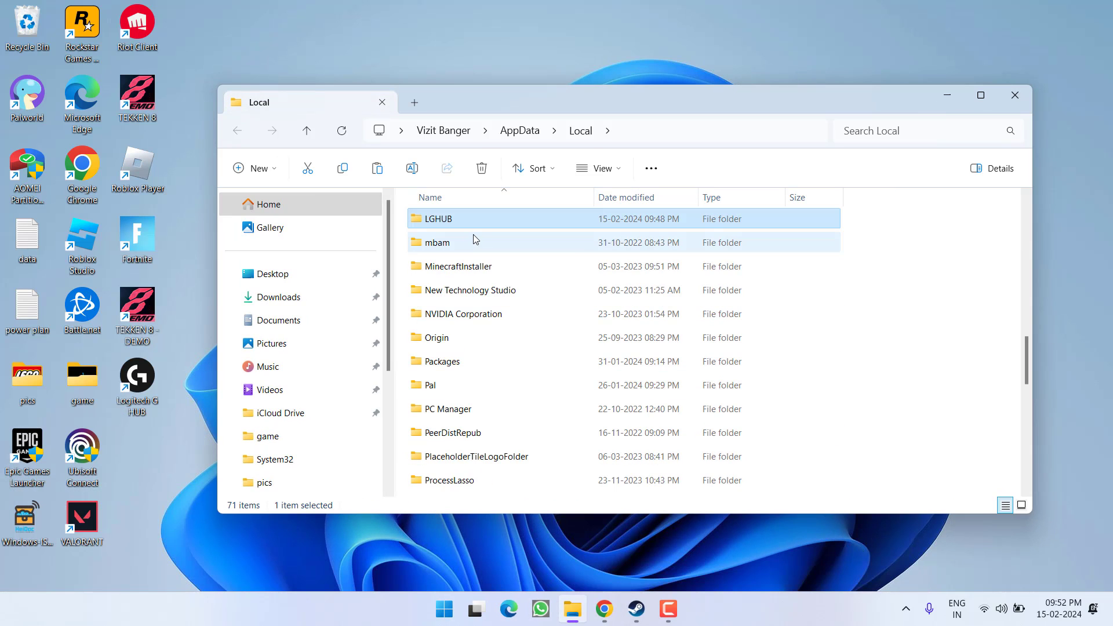
double_click(436, 220)
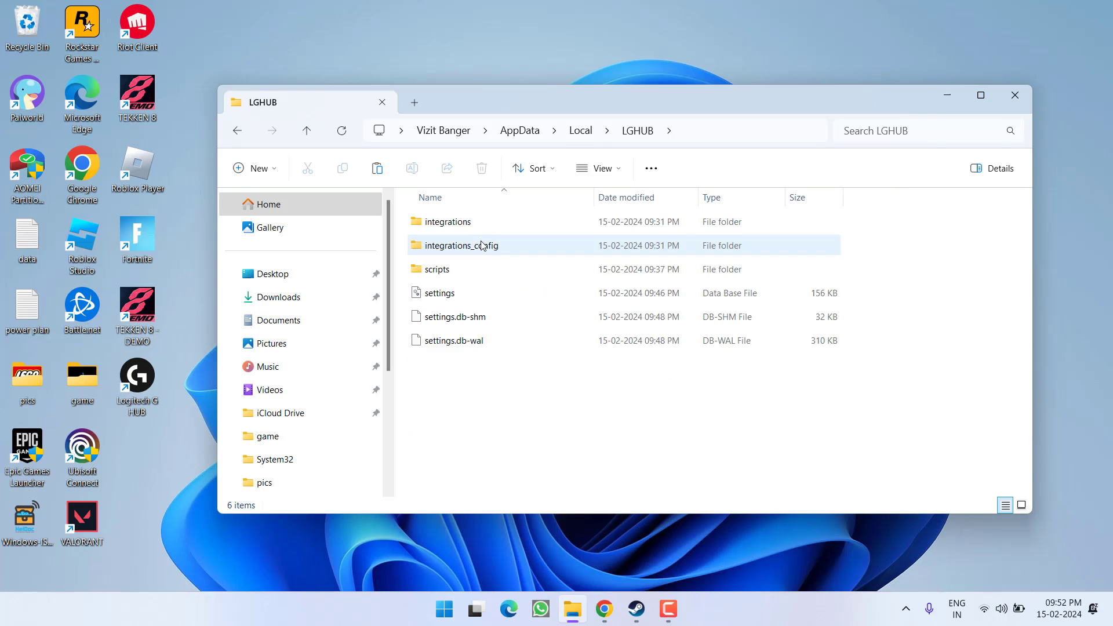
left_click(450, 271)
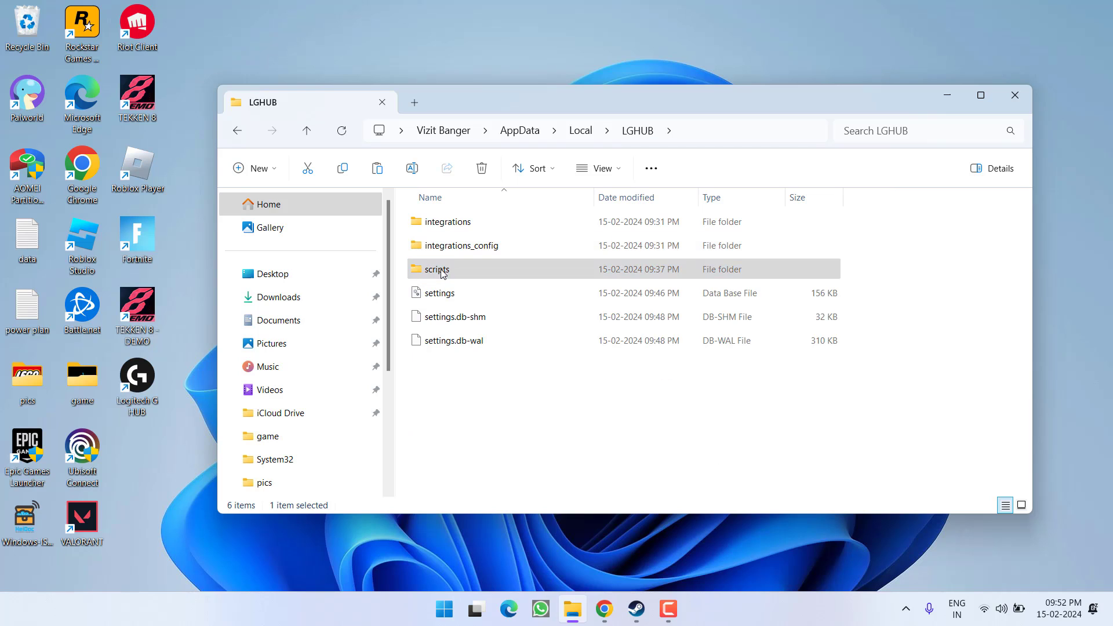
right_click(442, 272)
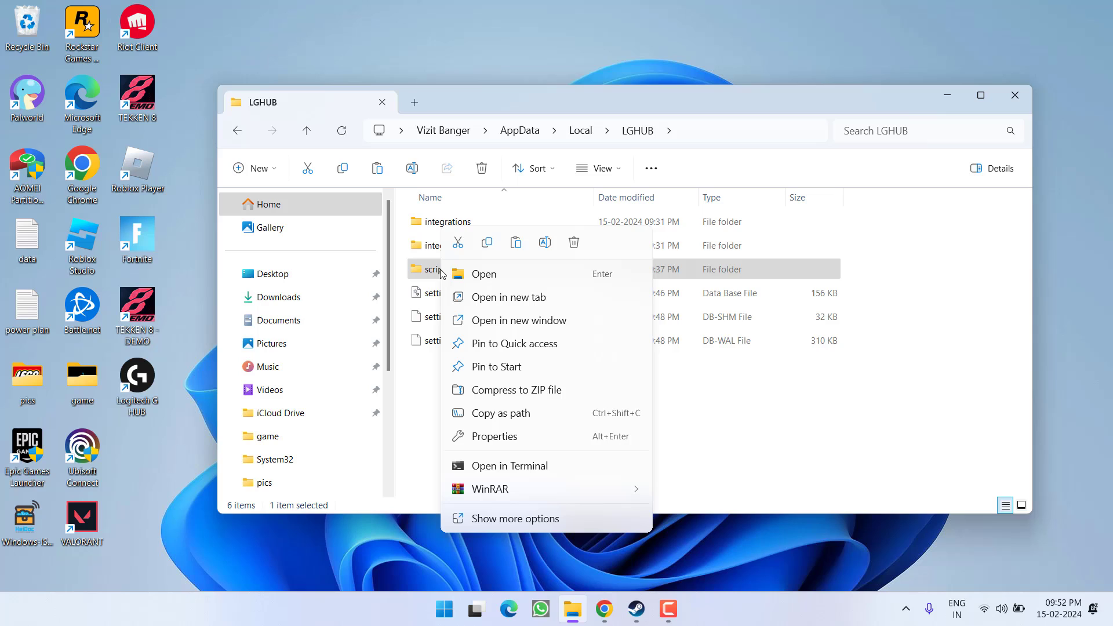
left_click(578, 243)
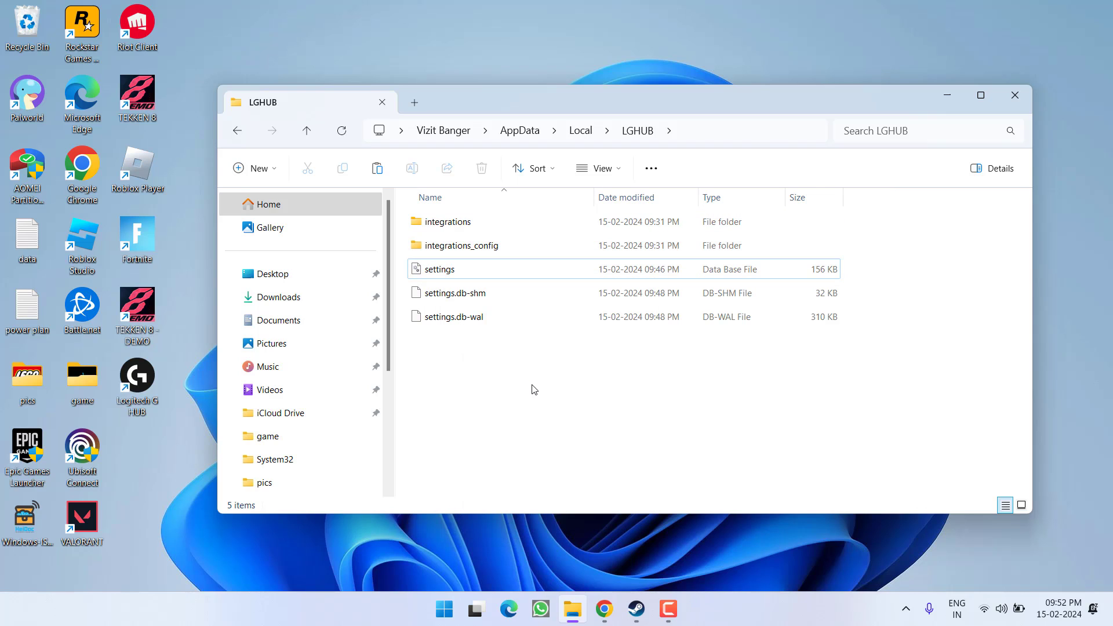
left_click(1012, 100)
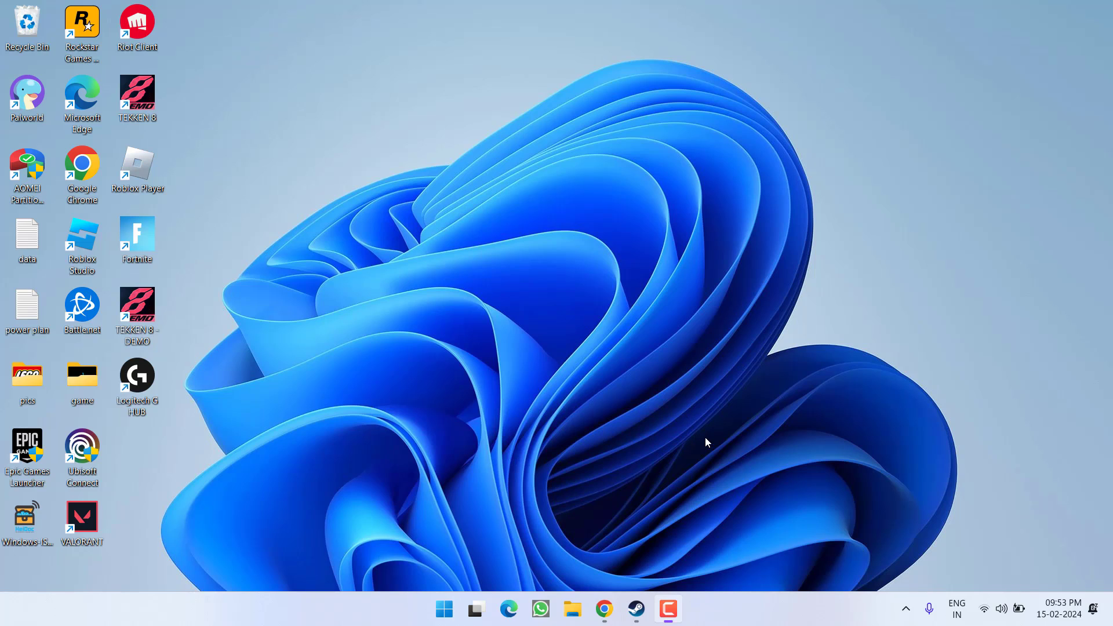
Quit Logitech G HUB from the system tray and launch Task Manager from the taskbar
left_click(906, 608)
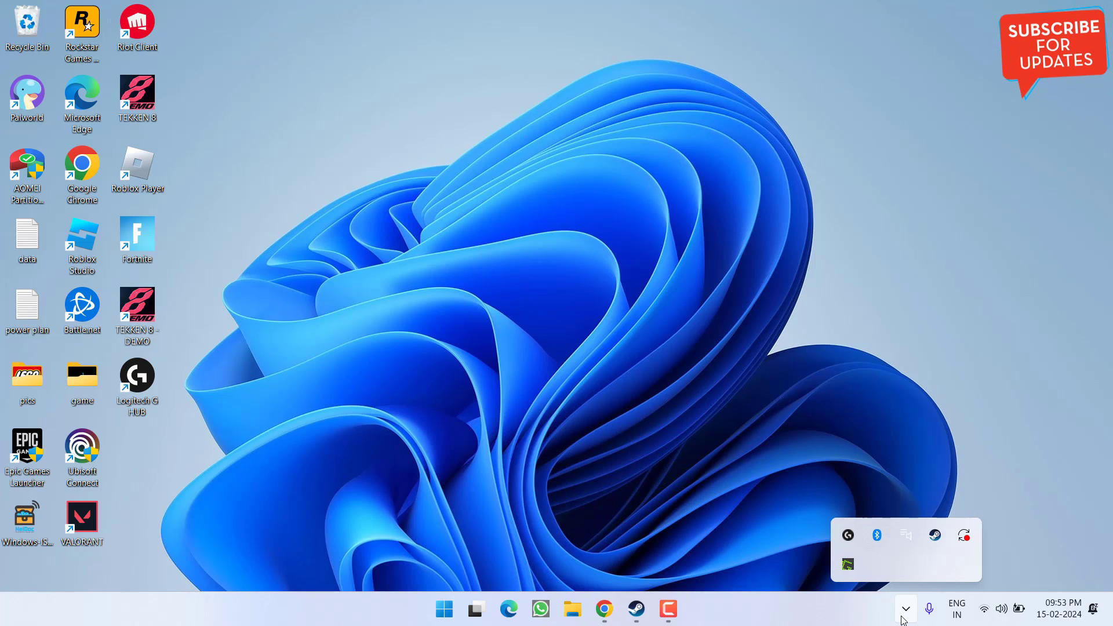
right_click(848, 536)
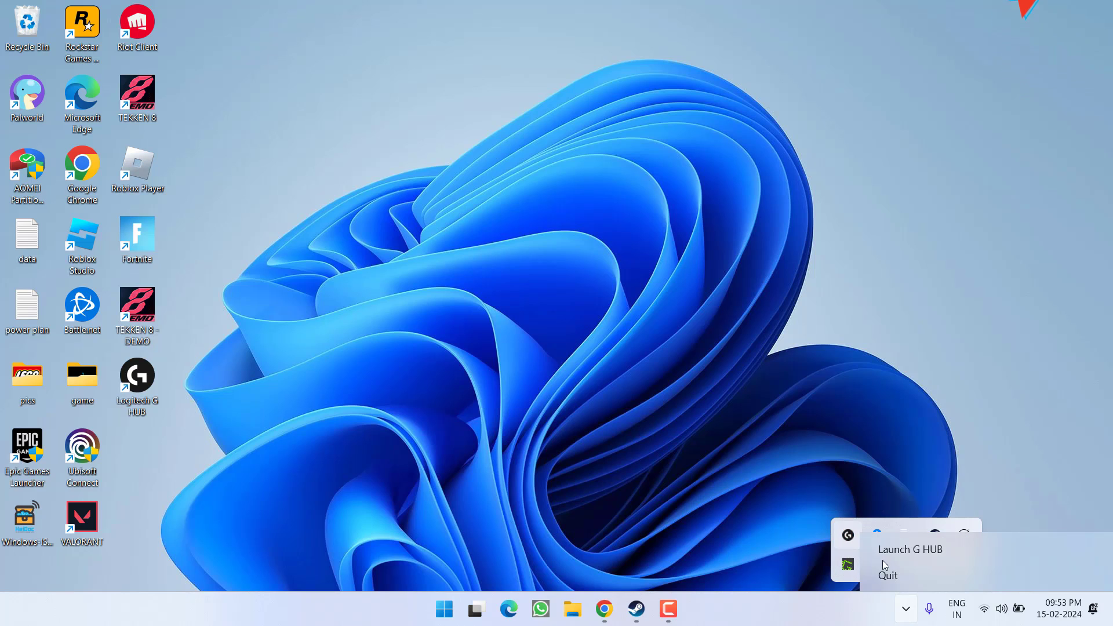
left_click(895, 578)
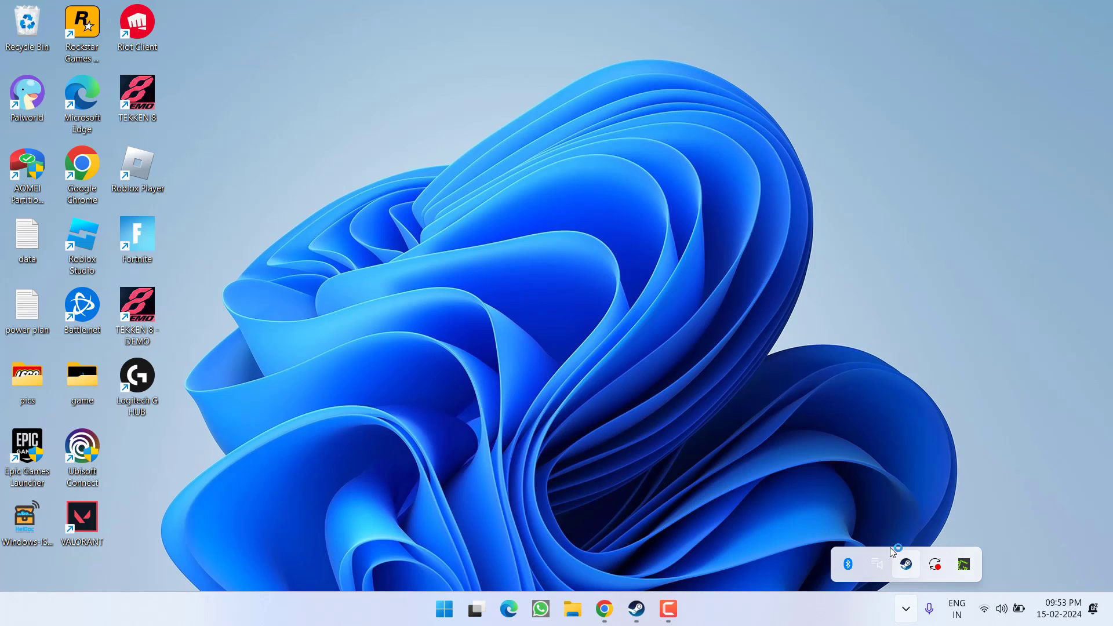
right_click(719, 618)
left_click(780, 551)
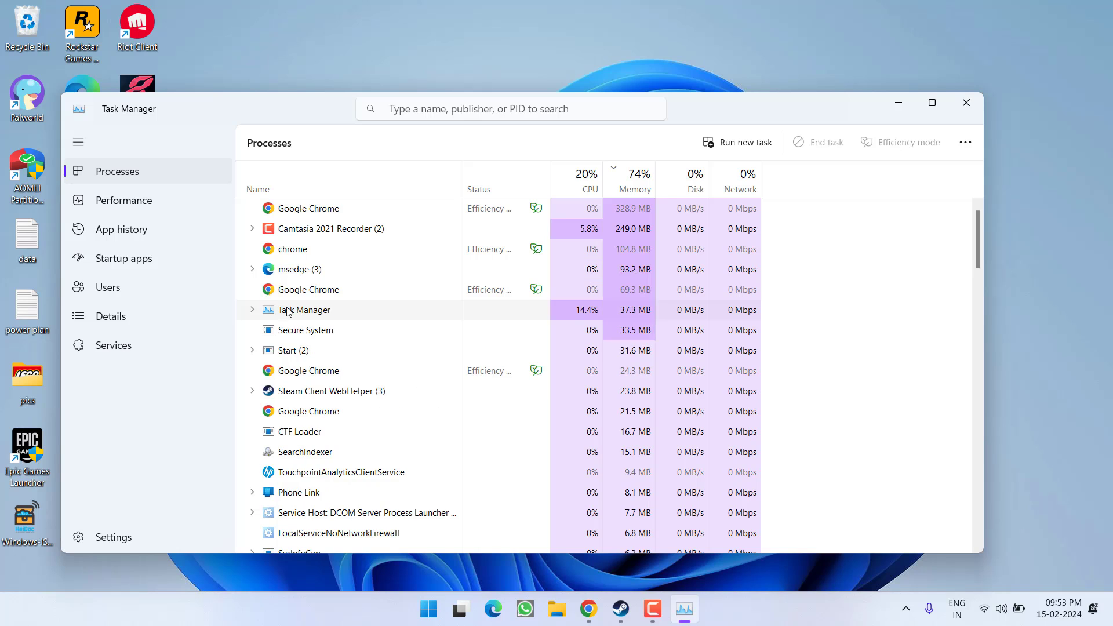
End the LGHUB Updater process in the Processes list, then close Task Manager
left_click(293, 325)
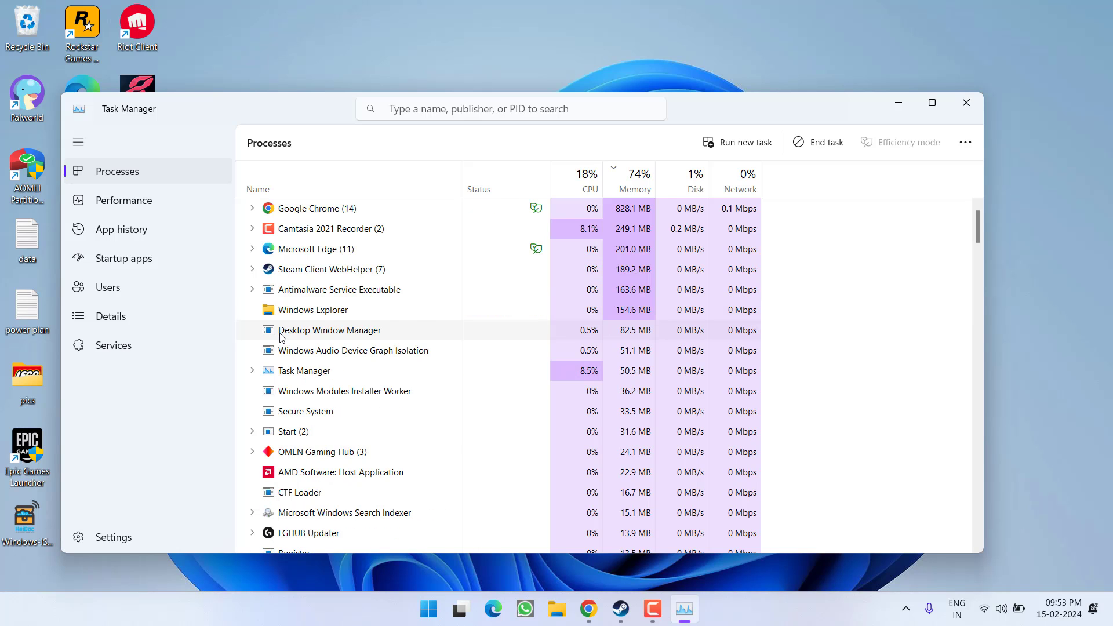
scroll(287, 319, "down", 4)
right_click(323, 244)
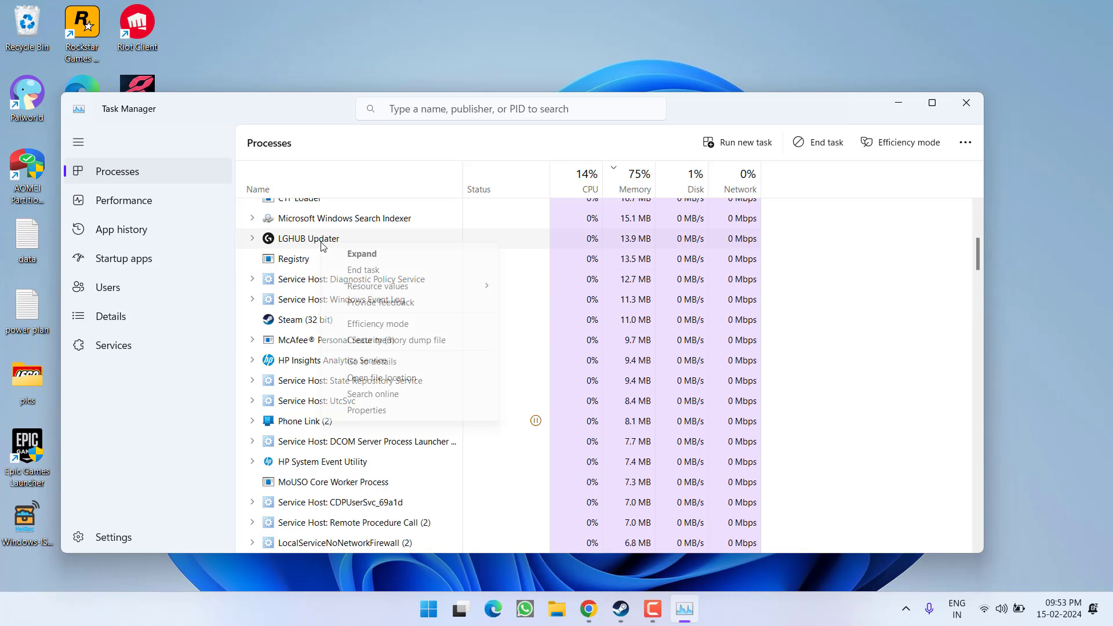
left_click(360, 270)
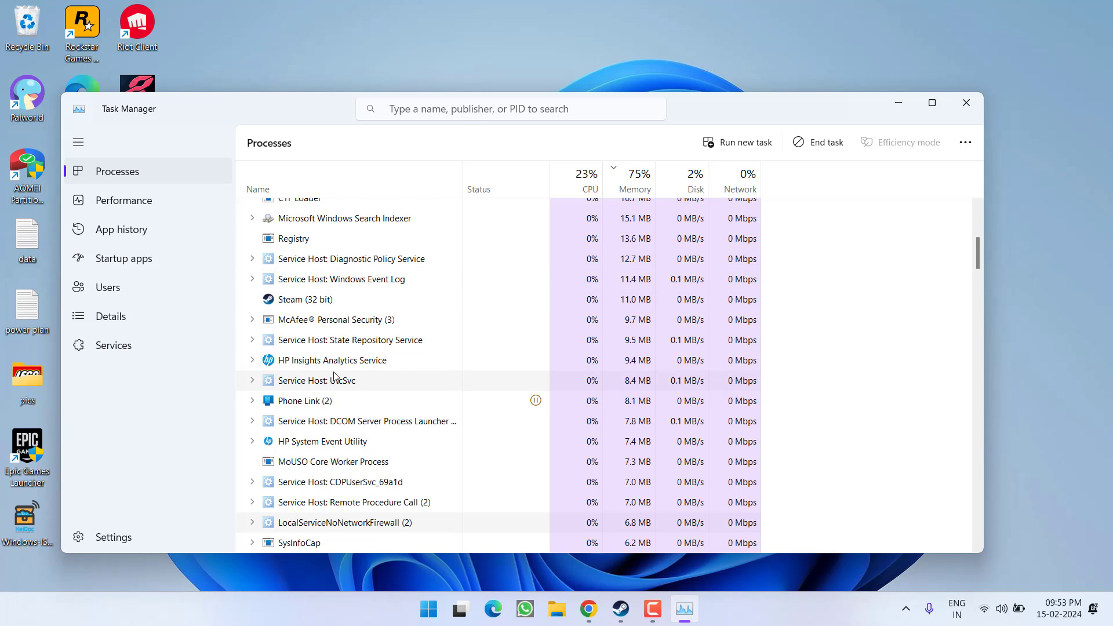
scroll(334, 376, "down", 1)
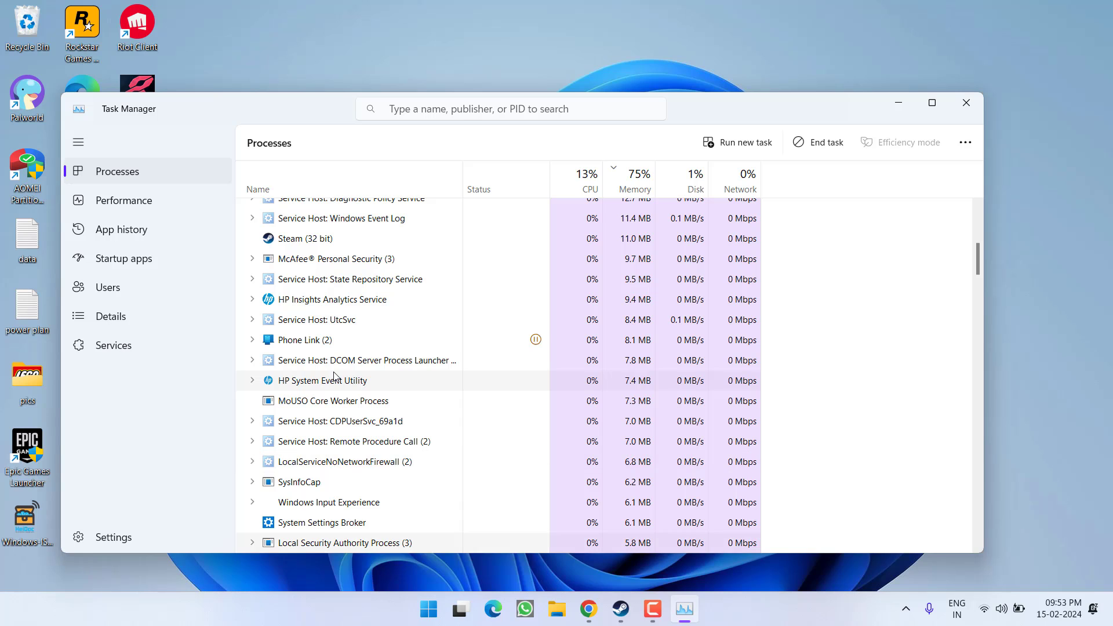
scroll(334, 376, "up", 6)
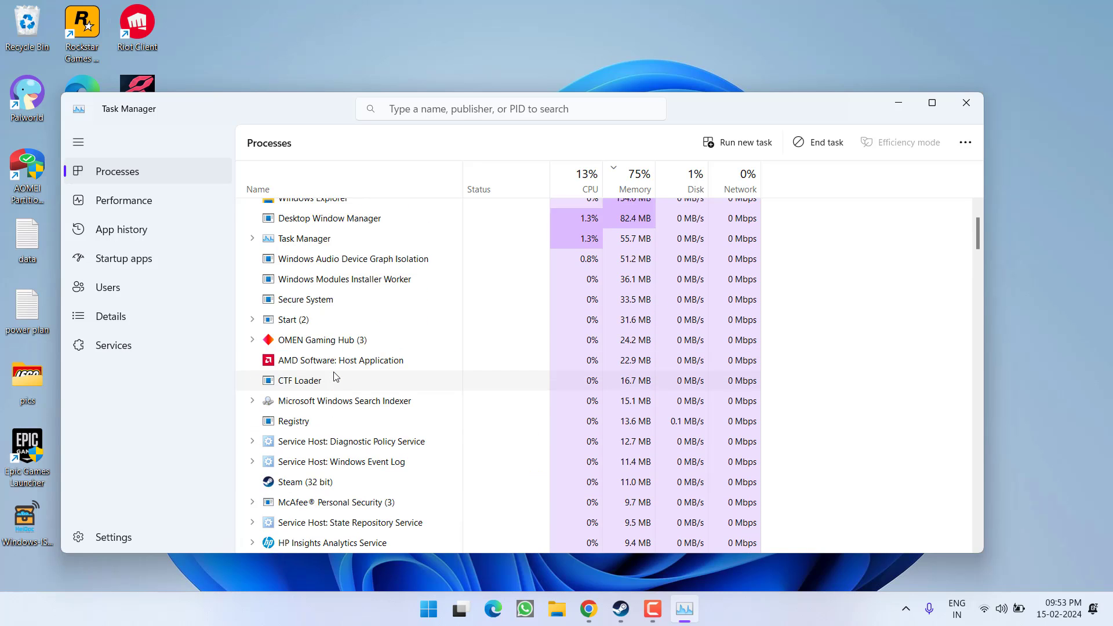
left_click(966, 102)
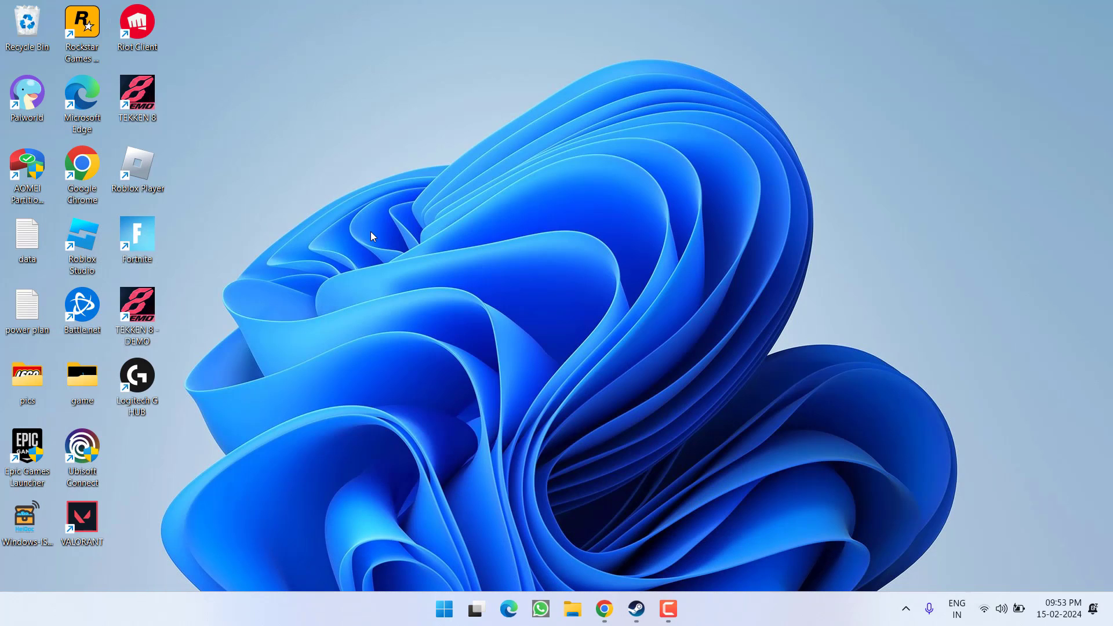
Browse to C:\Program Files\LGHUB in File Explorer
key("super+e")
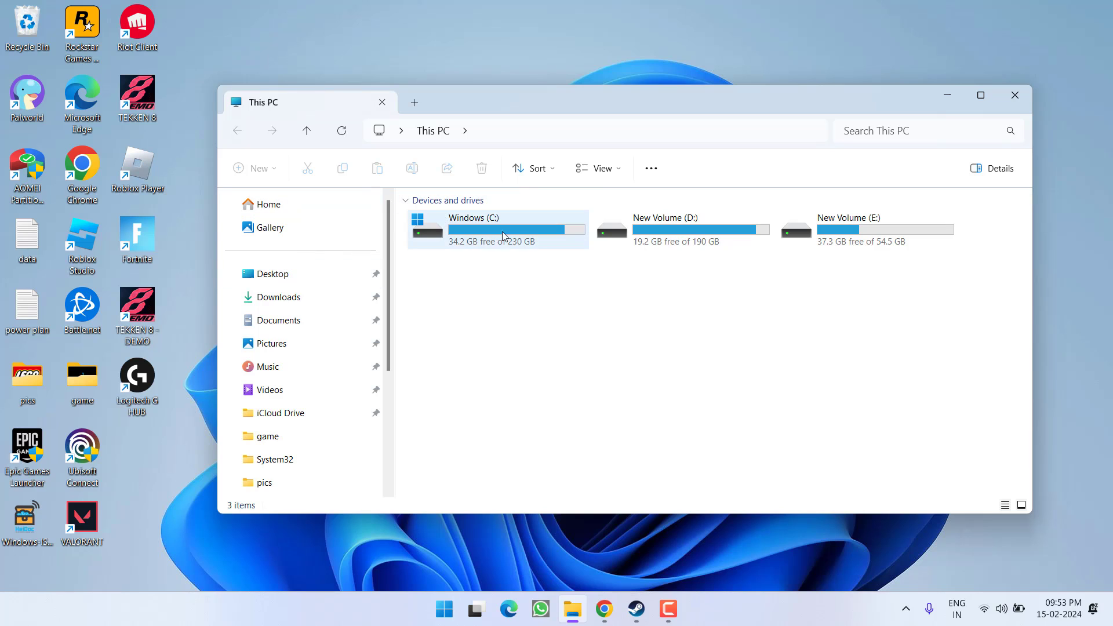
double_click(520, 232)
left_click(456, 342)
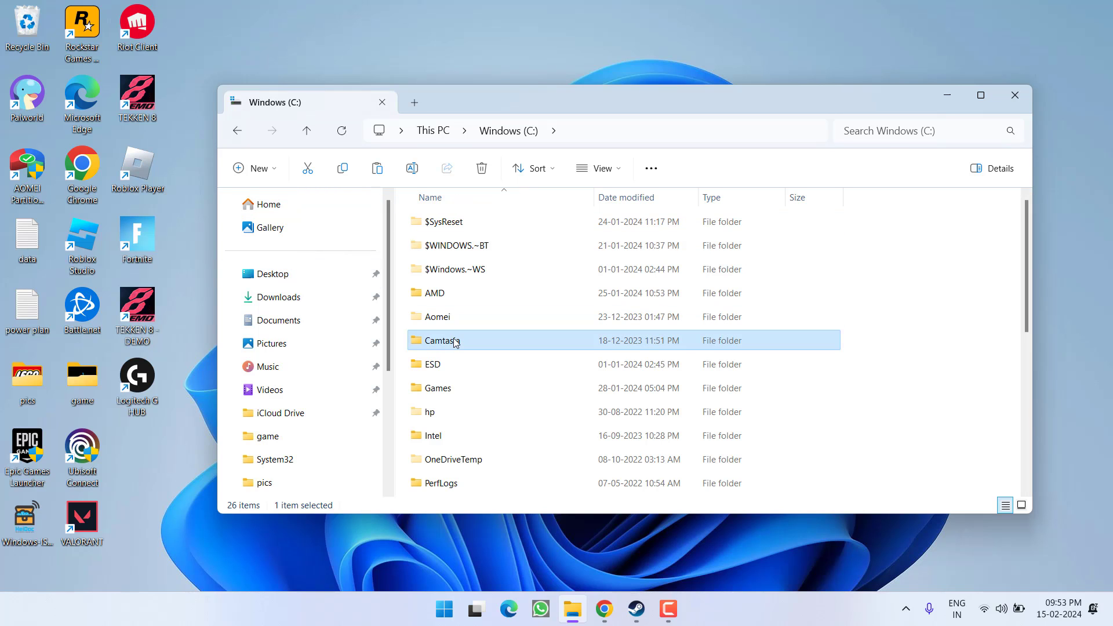
left_click(440, 483)
scroll(479, 444, "down", 2)
double_click(442, 375)
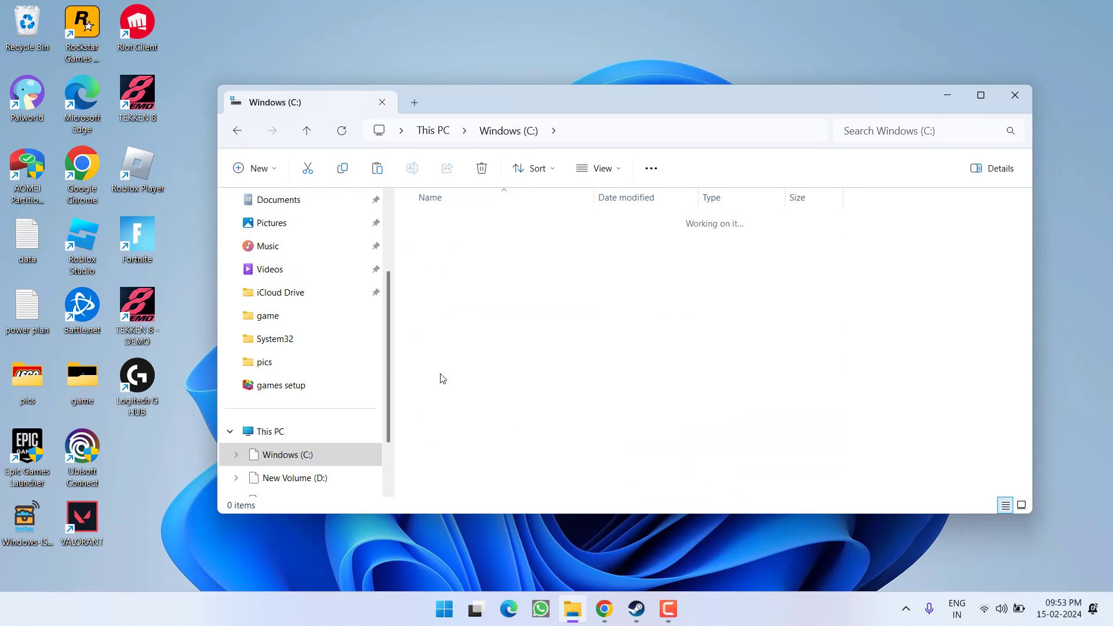
key("l")
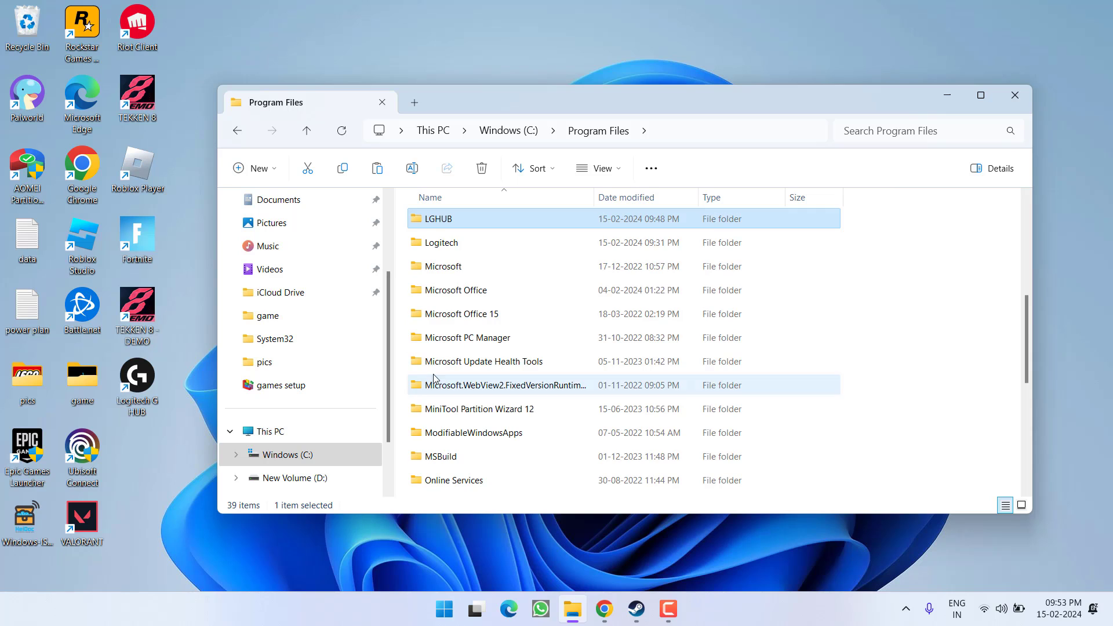
double_click(444, 223)
scroll(473, 232, "down", 3)
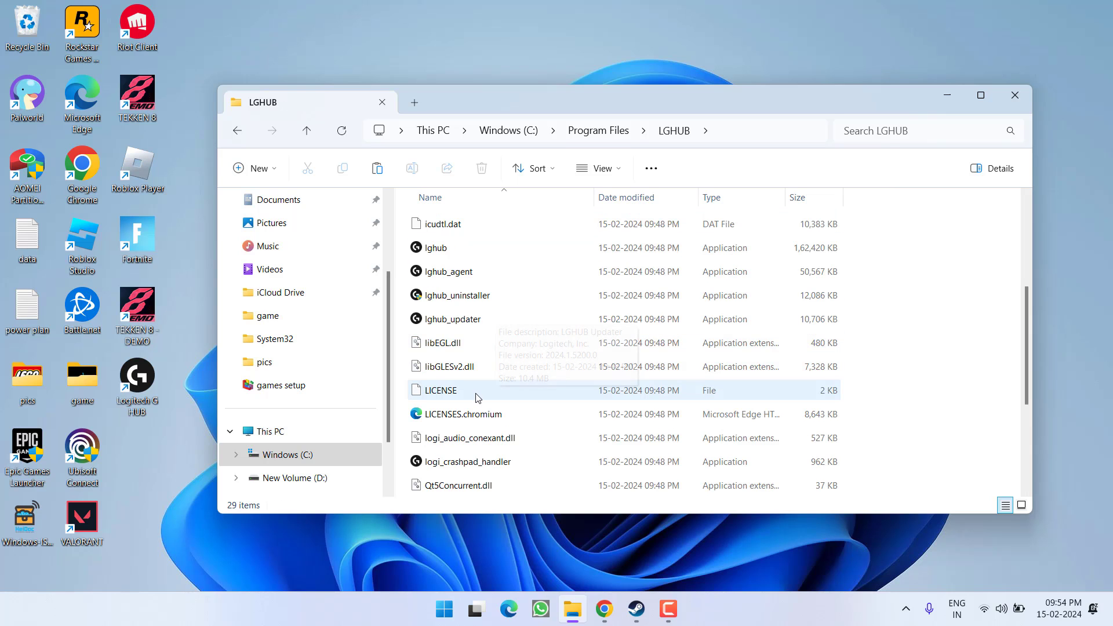
Run lghub_updater as administrator and approve the UAC prompt
left_click(451, 325)
left_click(450, 279)
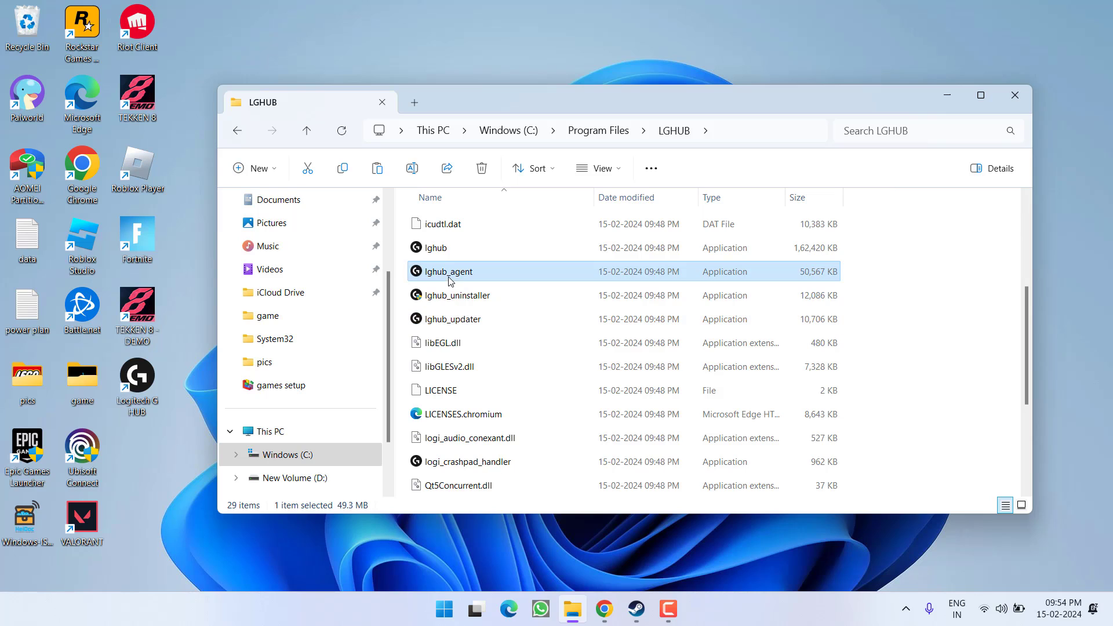
left_click(432, 251)
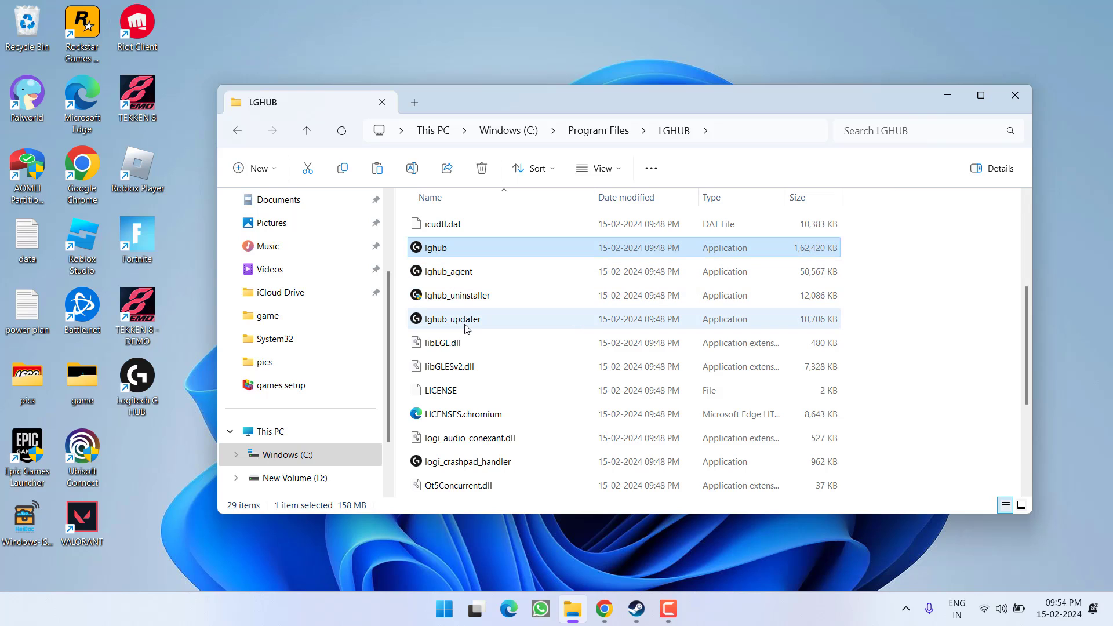
mouse_move(470, 325)
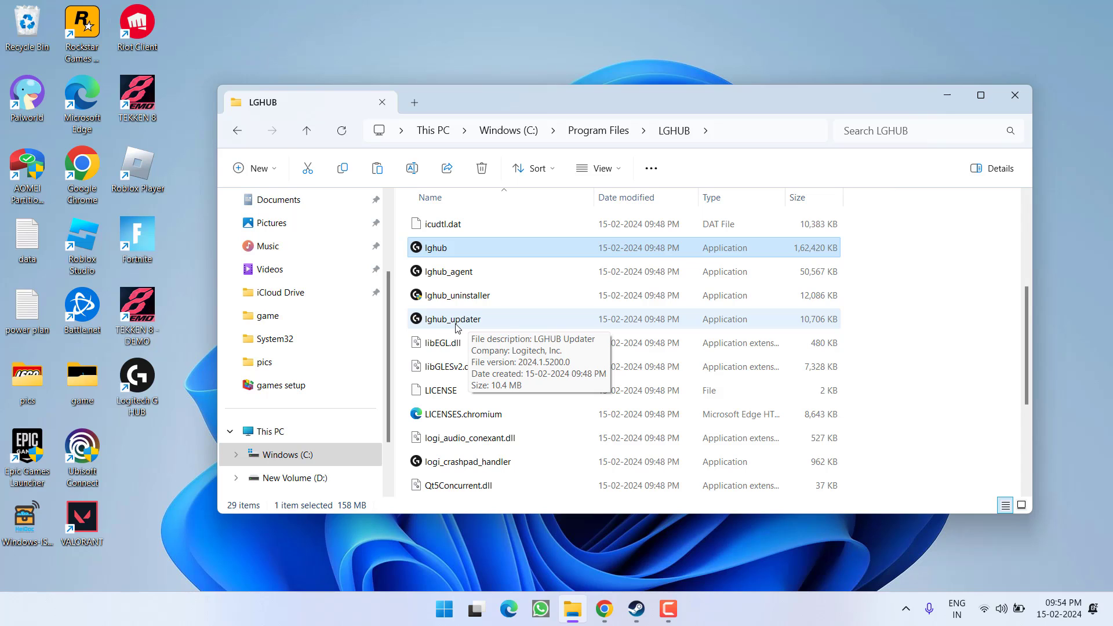
left_click(429, 325)
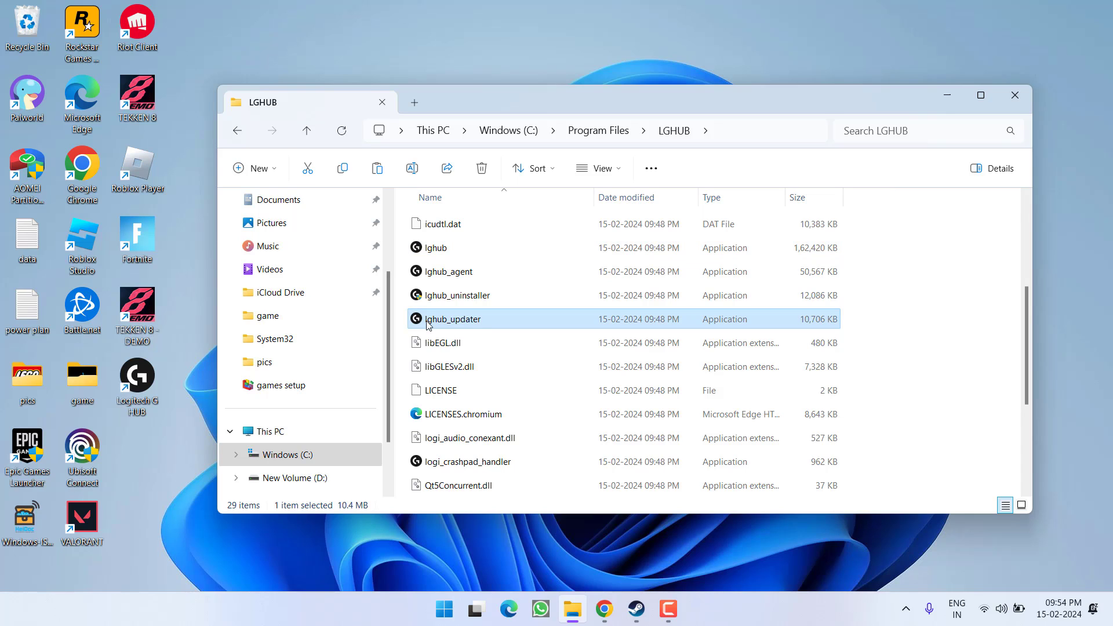
right_click(464, 320)
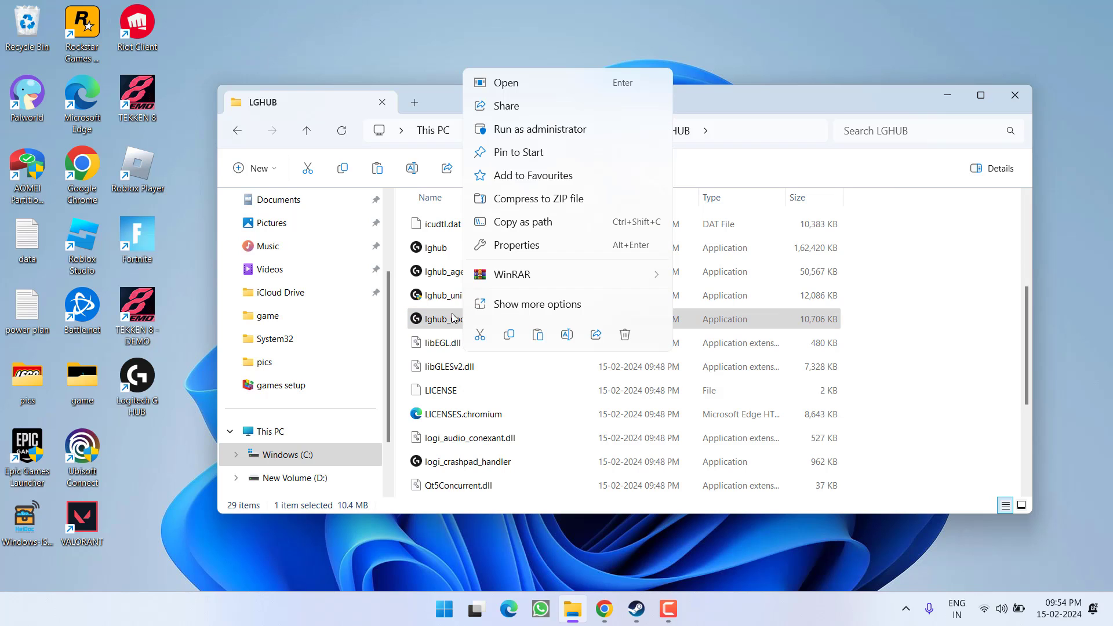
left_click(539, 130)
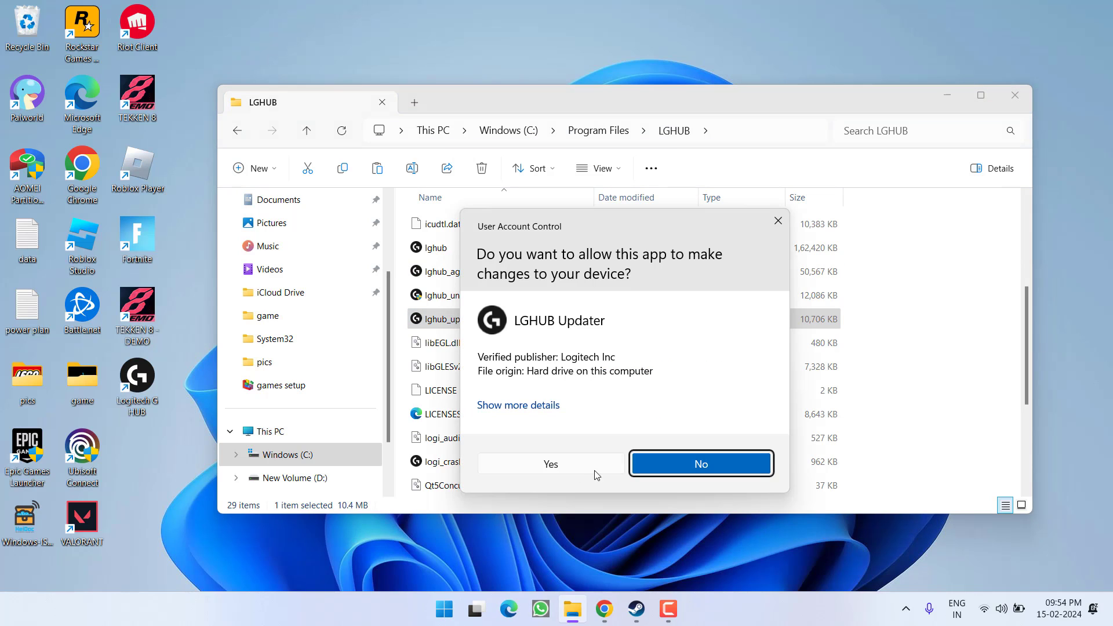
left_click(574, 470)
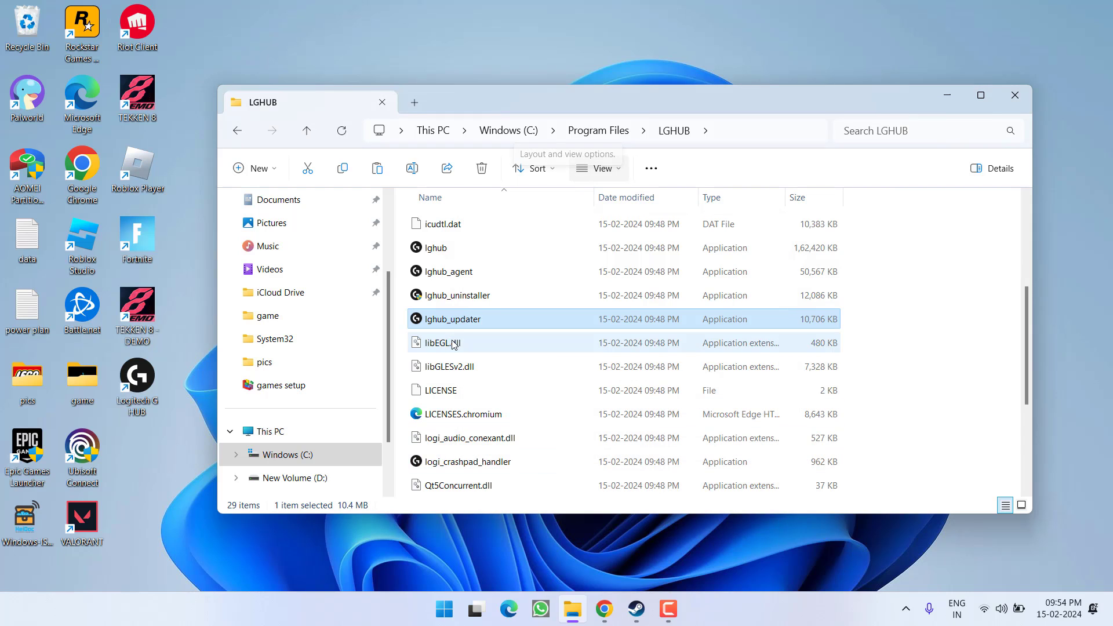
Run lghub_agent as administrator and approve the UAC prompt
left_click(452, 275)
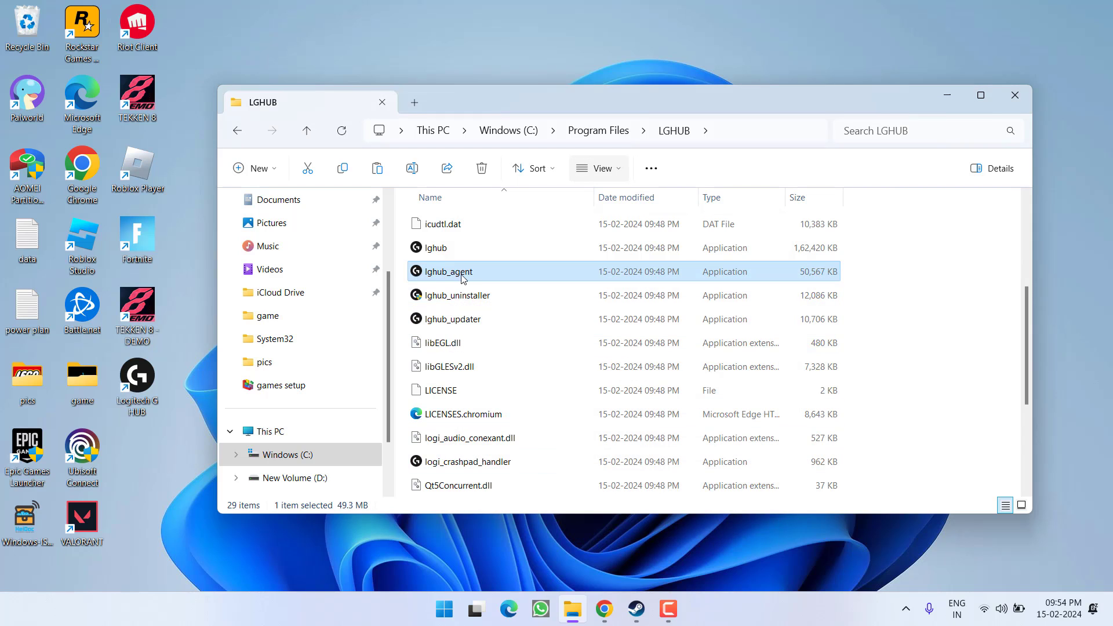
right_click(453, 277)
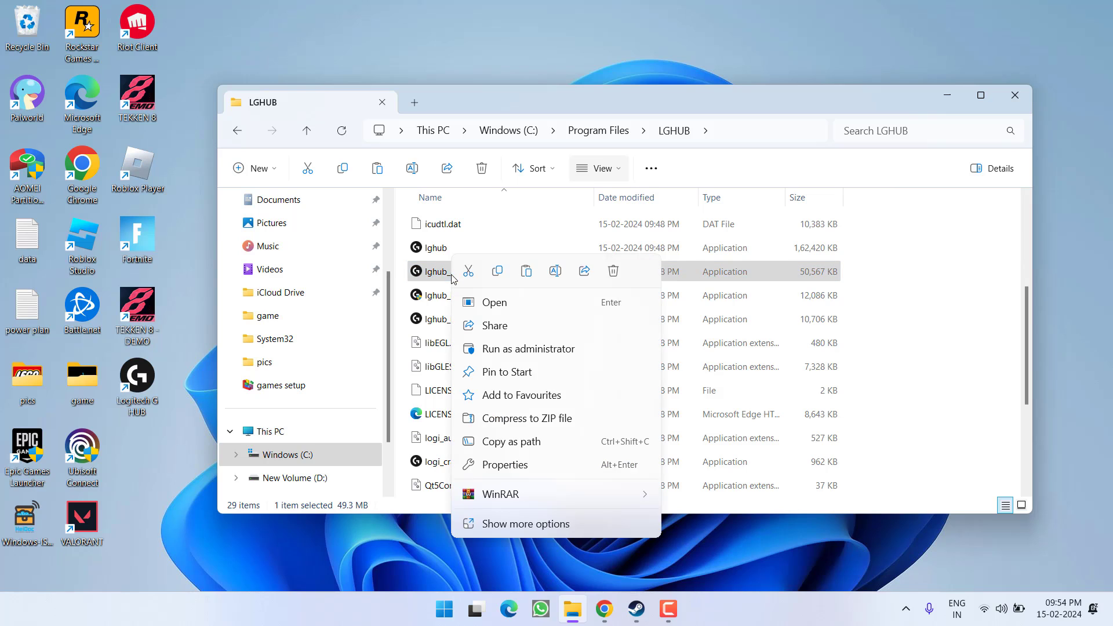
left_click(553, 349)
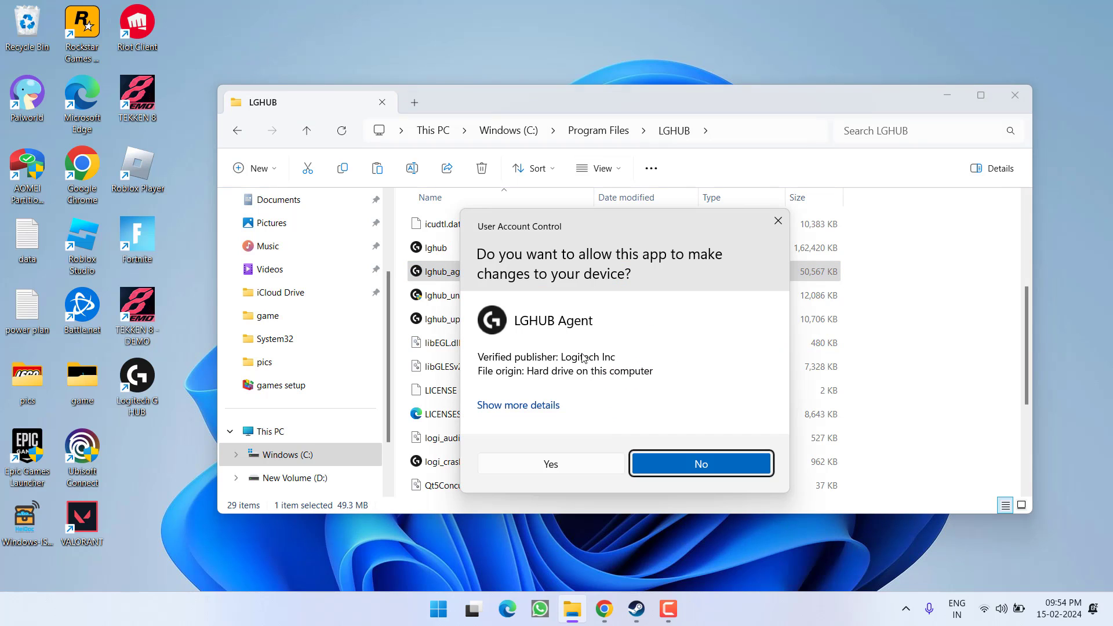
left_click(582, 462)
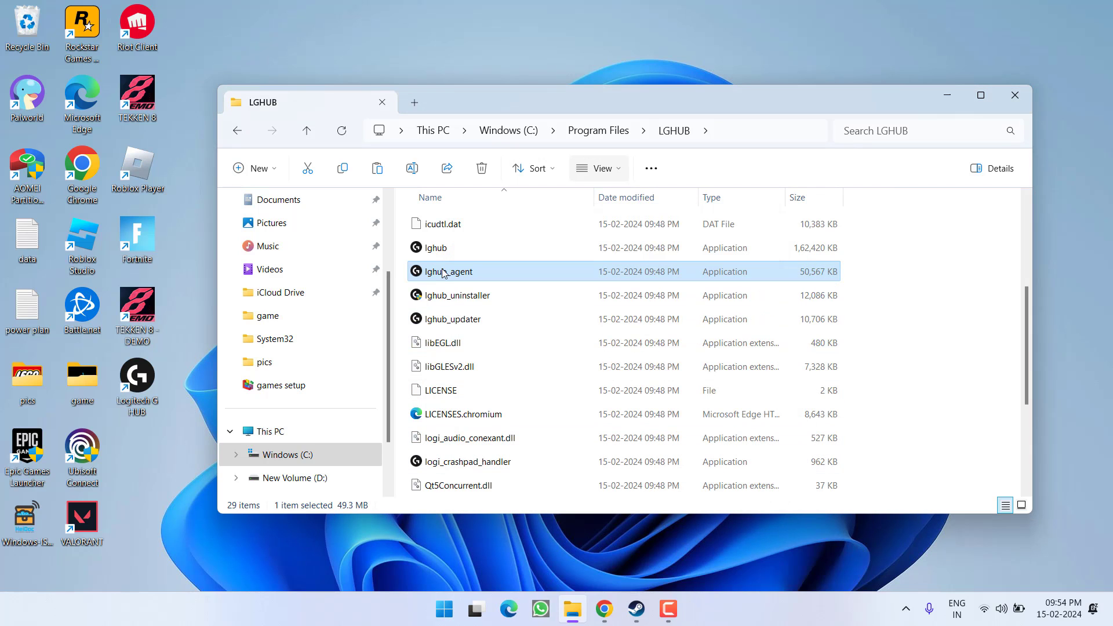
Run lghub as administrator and approve the UAC prompt
left_click(431, 249)
right_click(432, 253)
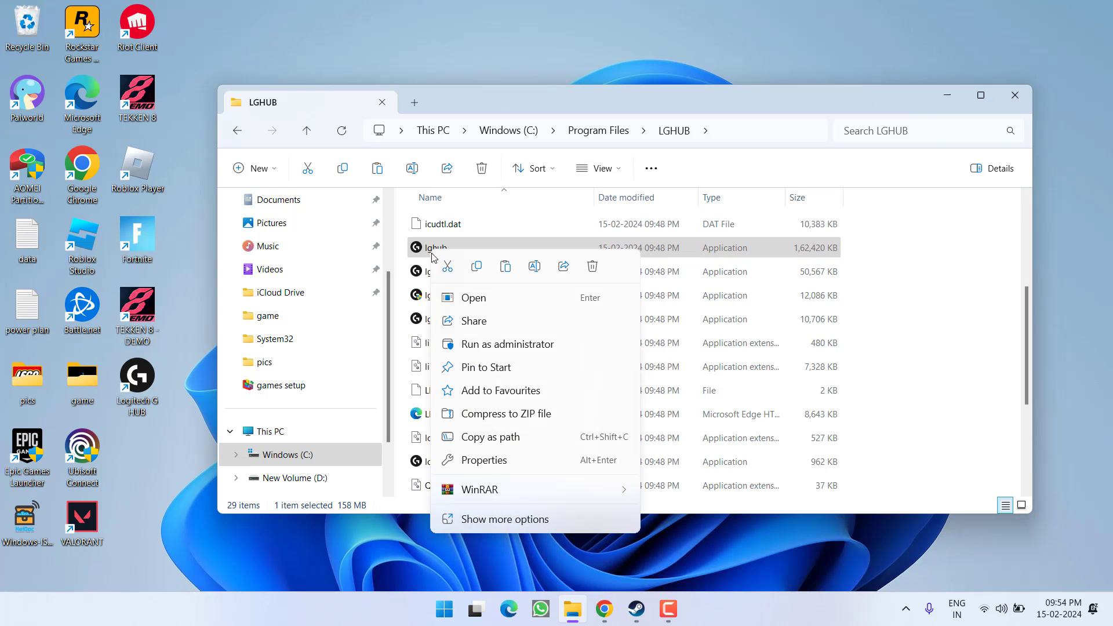
left_click(515, 346)
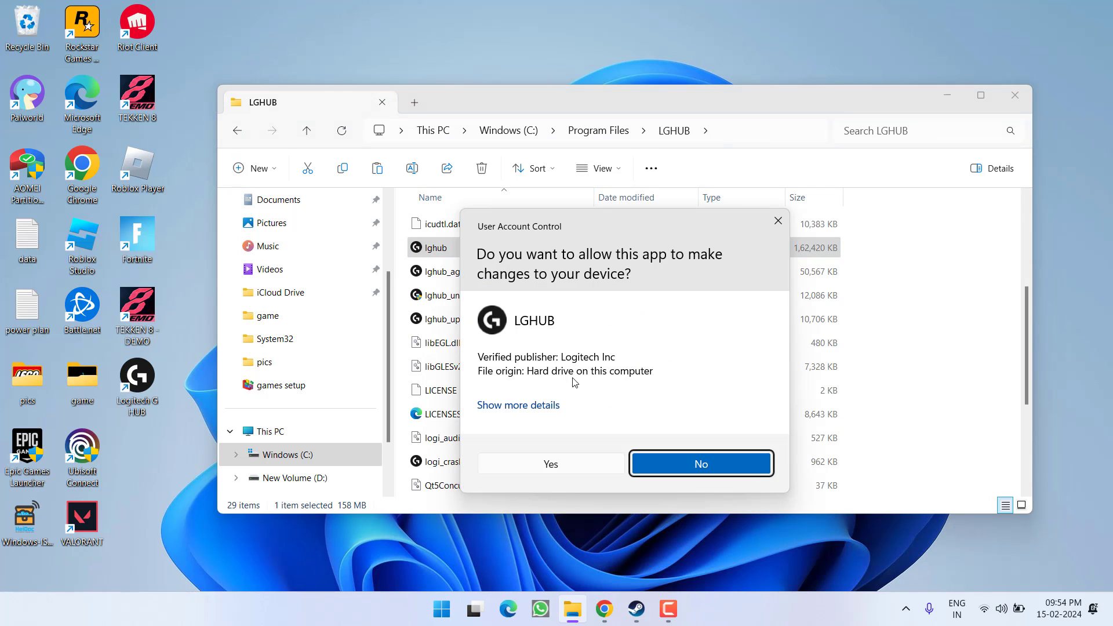
left_click(566, 462)
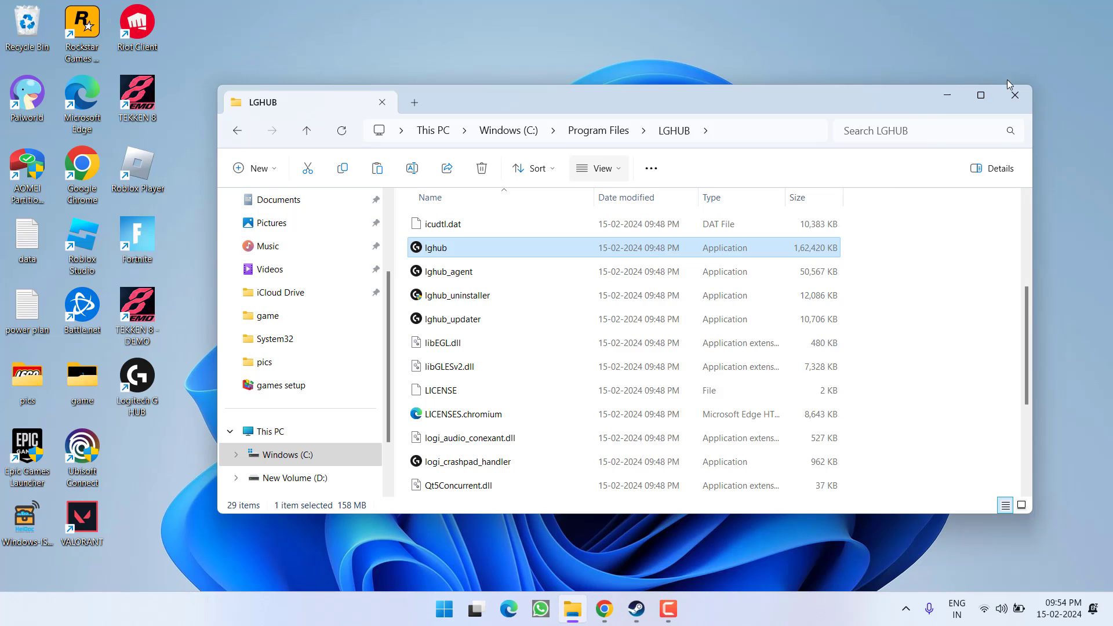
Save the Revo Uninstaller Freeware PORTABLE zip to the Desktop from Chrome
left_click(1015, 95)
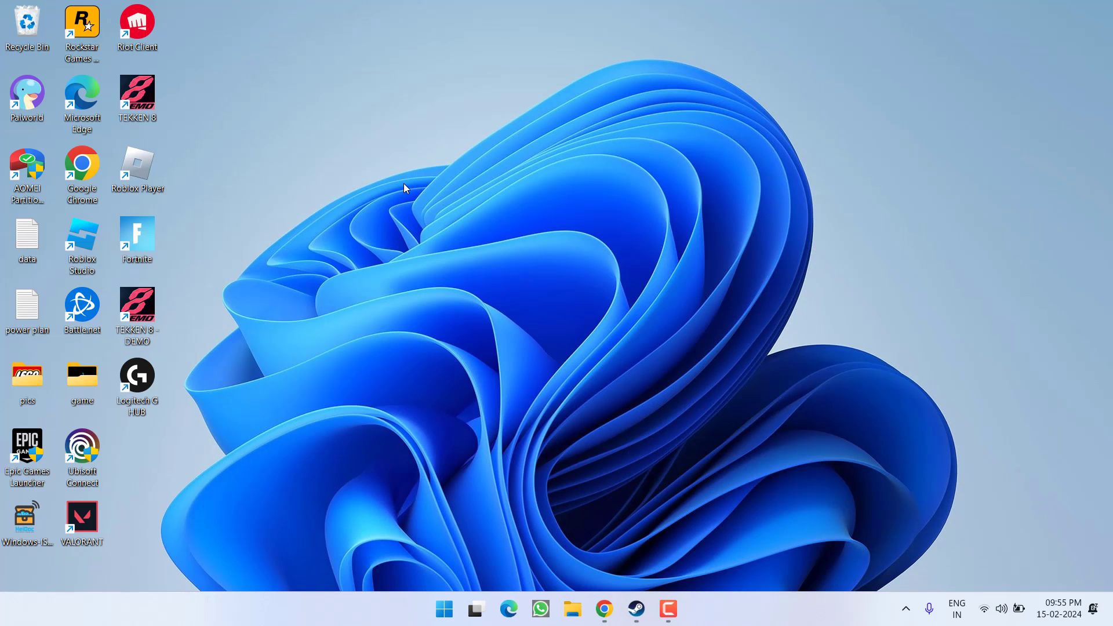
left_click(602, 610)
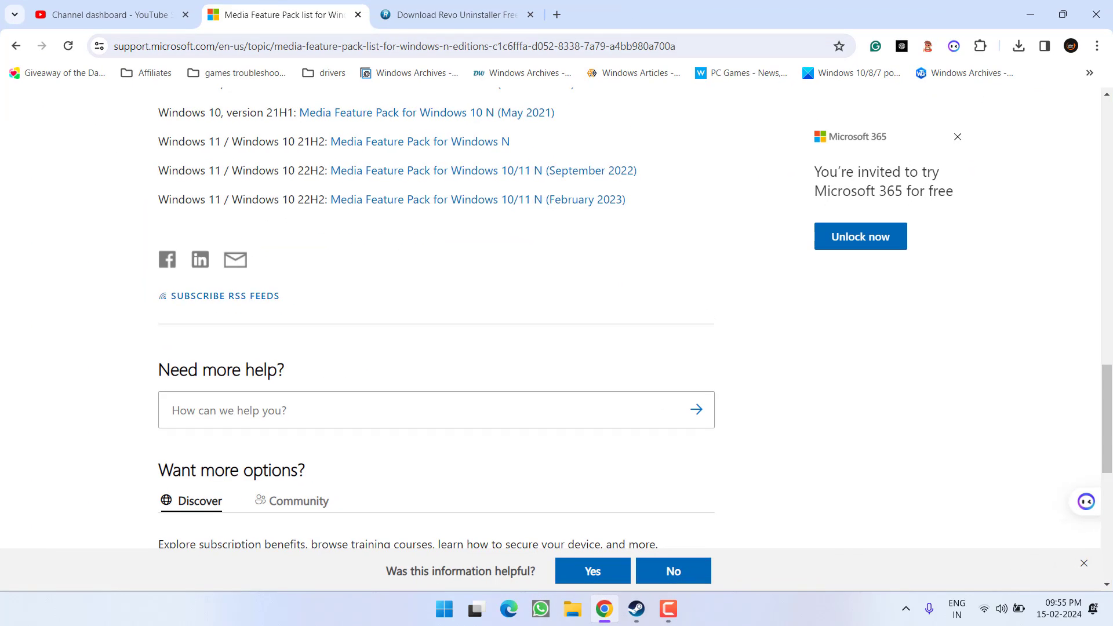
left_click(468, 7)
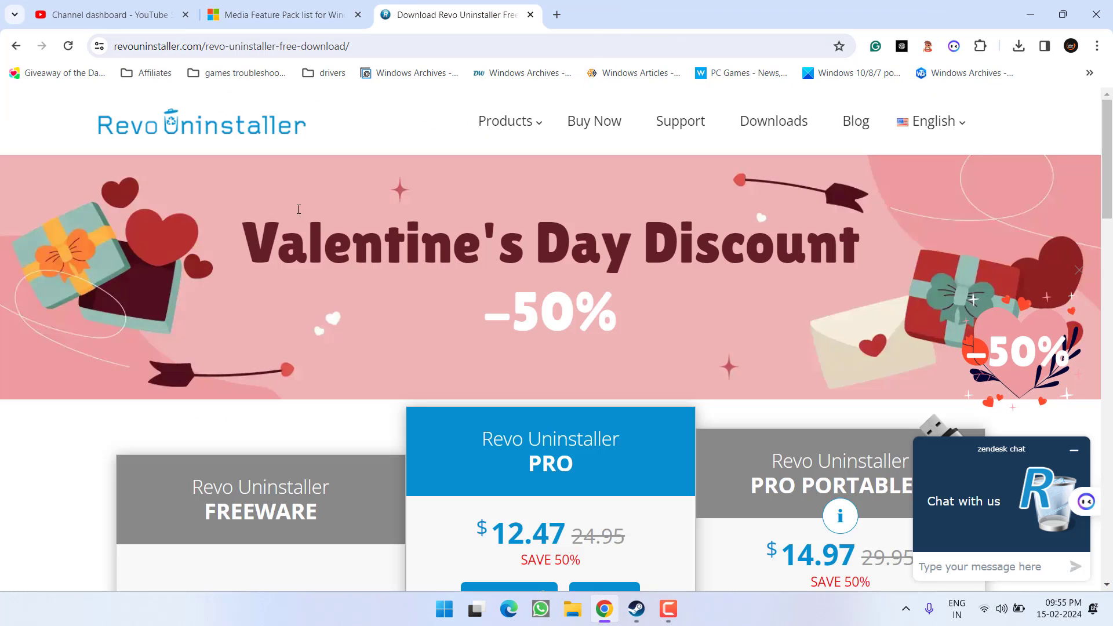
scroll(329, 318, "down", 3)
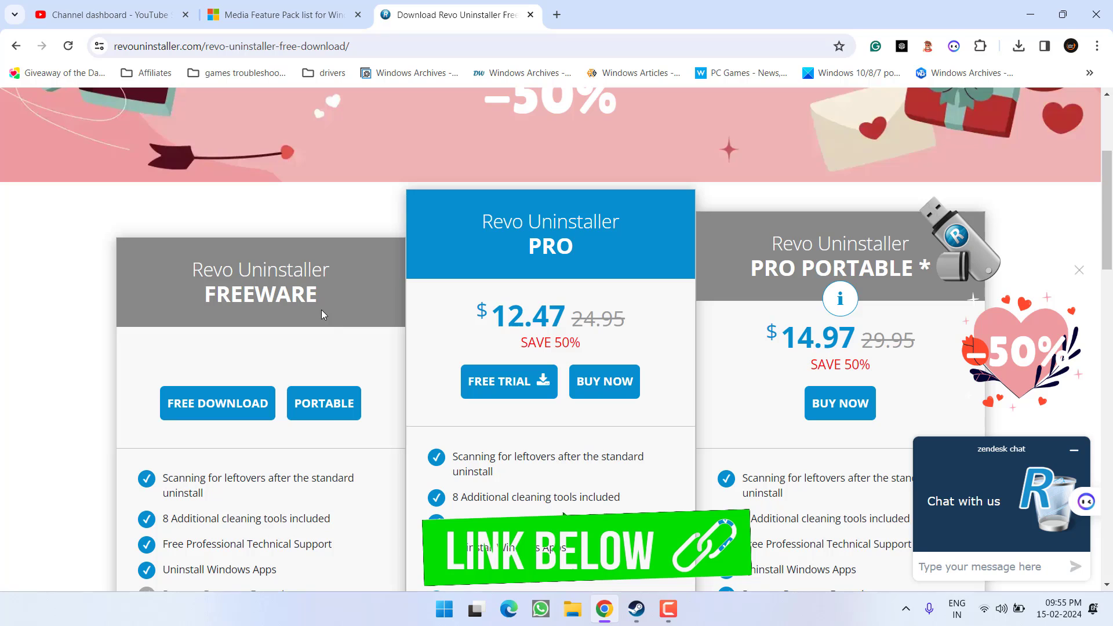
left_click(326, 410)
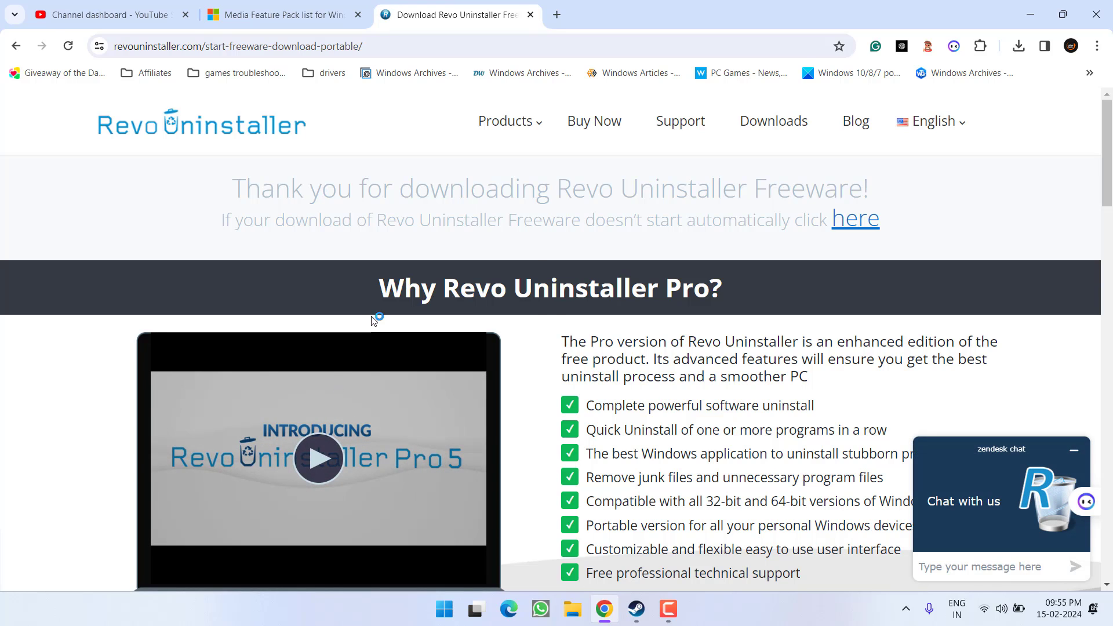
left_click(56, 140)
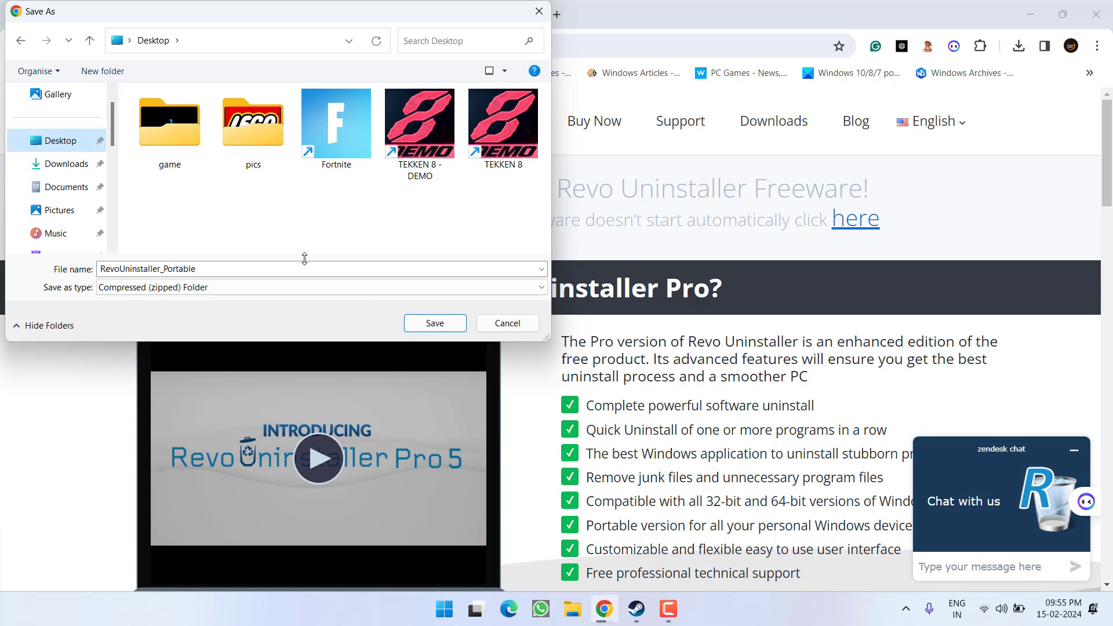
left_click(432, 323)
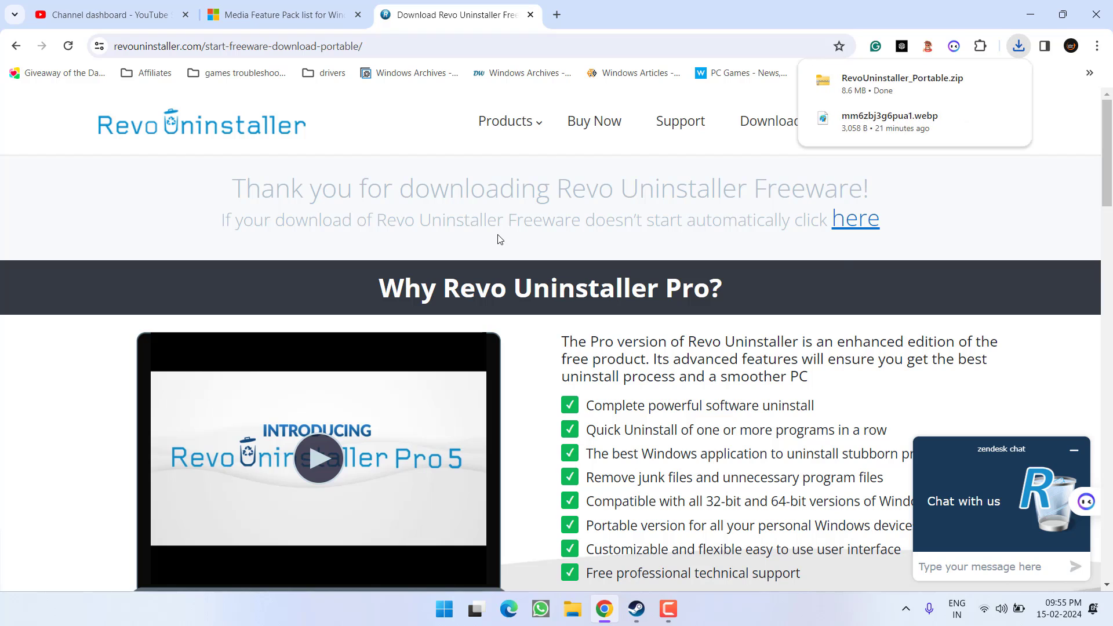
Copy the RevoUninstaller_Portable folder from the zip onto the desktop and open it
left_click(1030, 15)
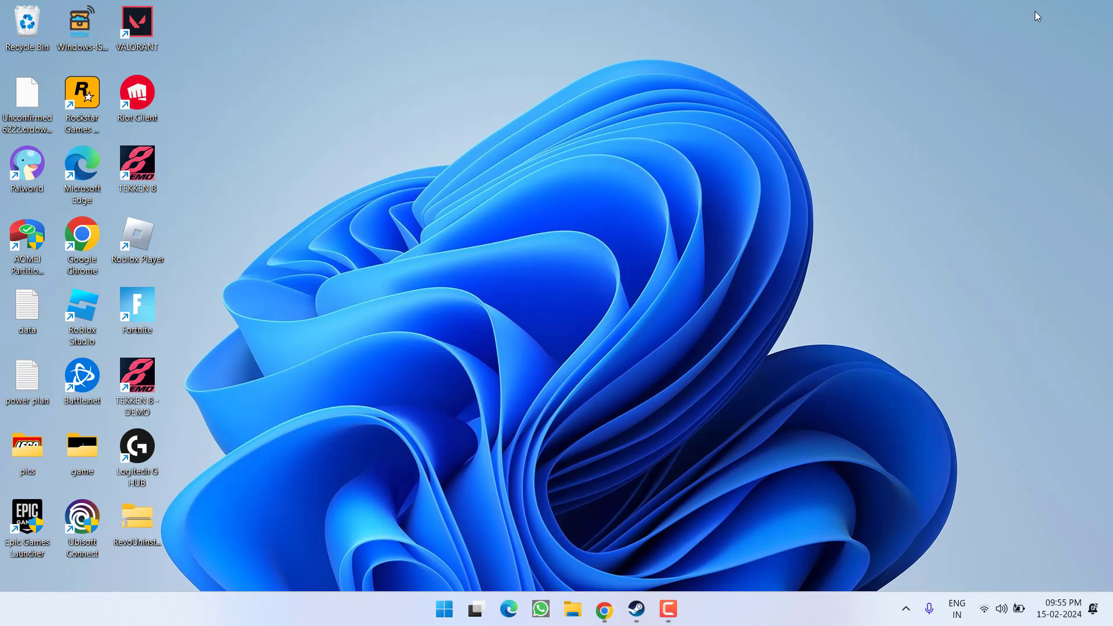
double_click(137, 518)
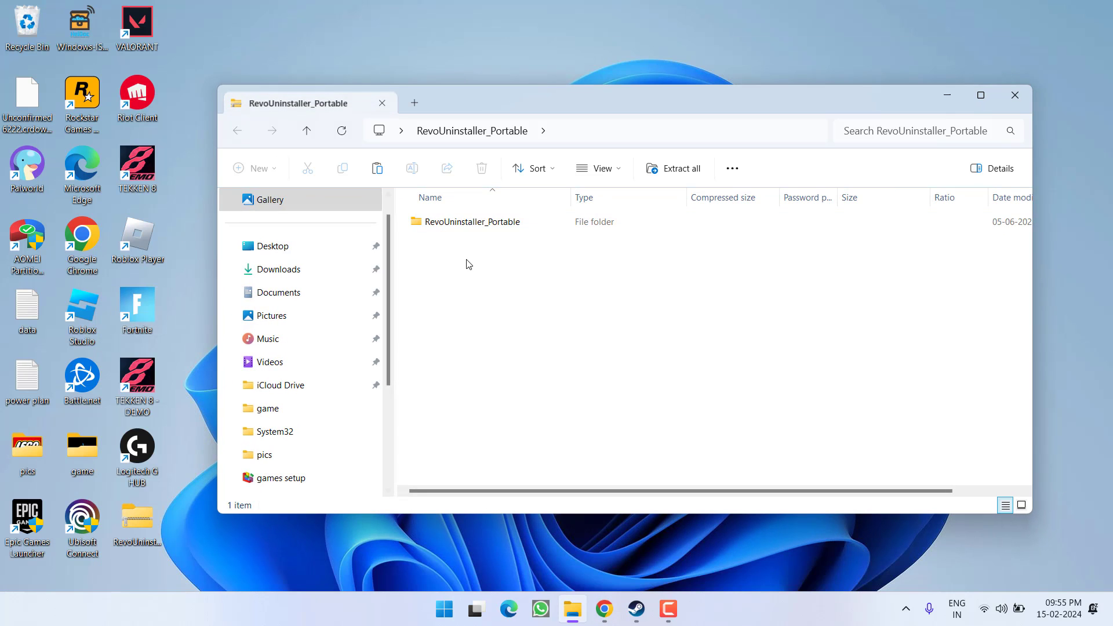
left_click_drag(464, 226, 967, 82)
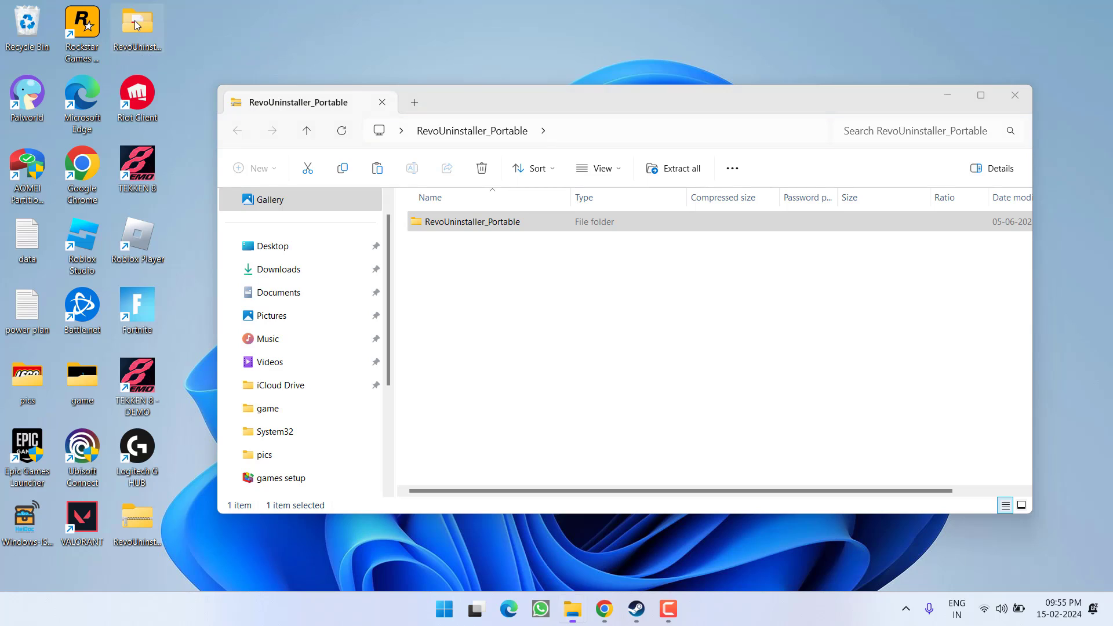
double_click(136, 21)
Run RevoUPort as administrator, approving UAC and accepting the license agreement
left_click(473, 363)
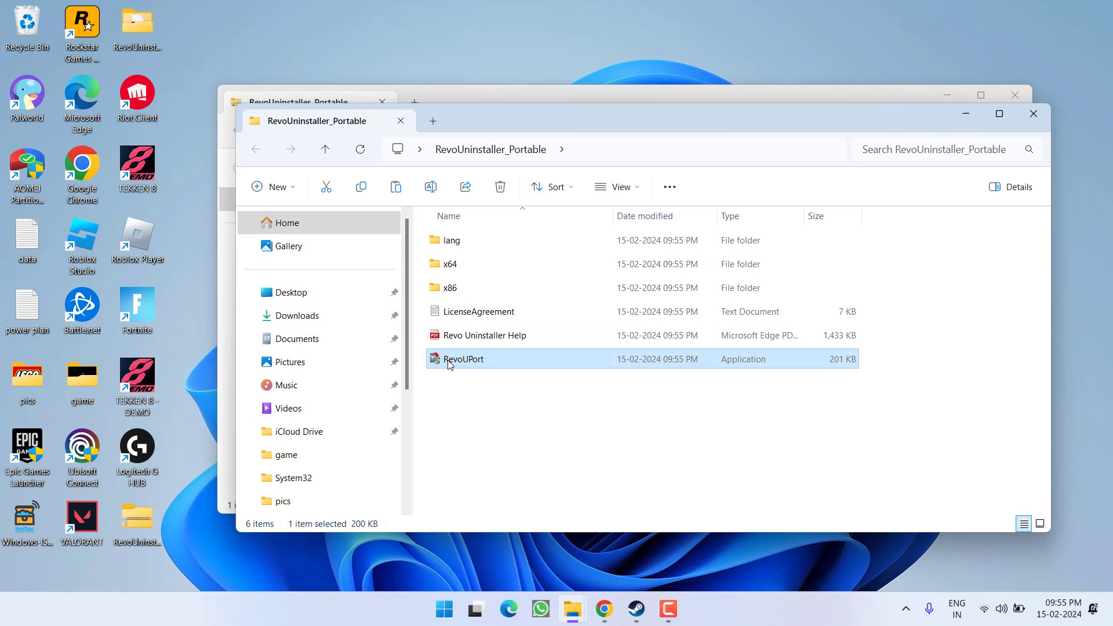
right_click(450, 364)
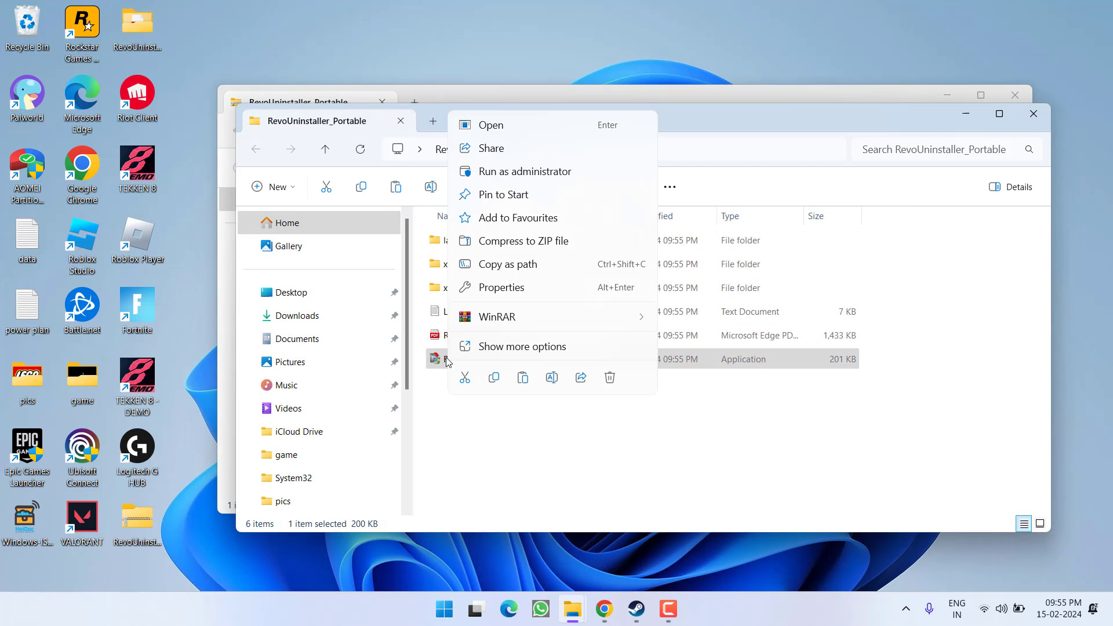
left_click(534, 173)
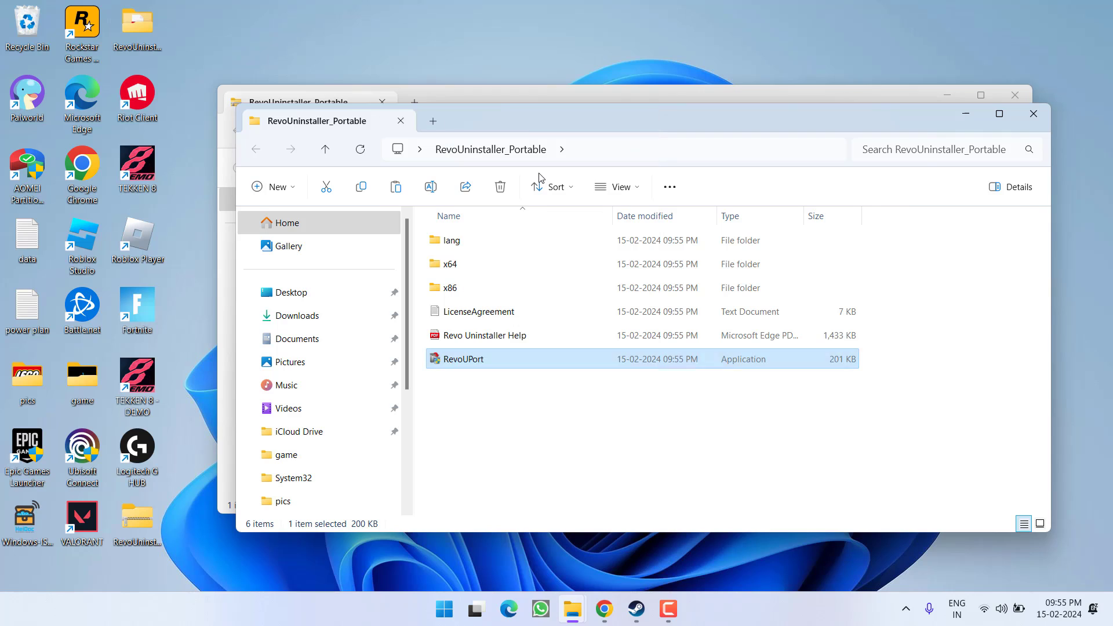
left_click(569, 482)
left_click(611, 450)
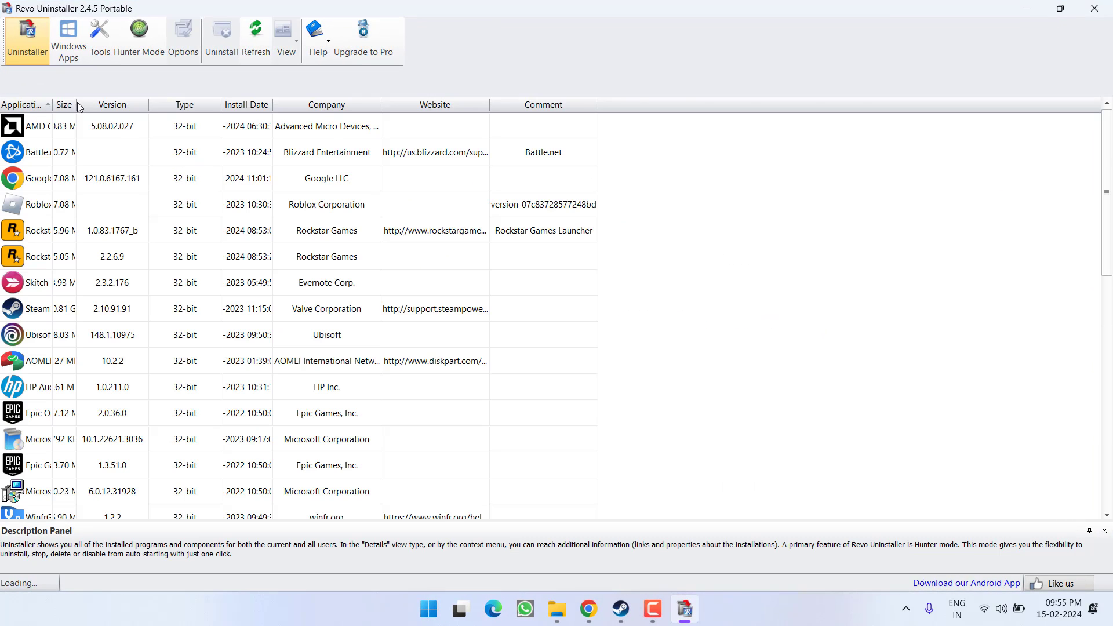
Sort Revo's program list by Install Date, newest first, and select Logitech G HUB
left_click(477, 107)
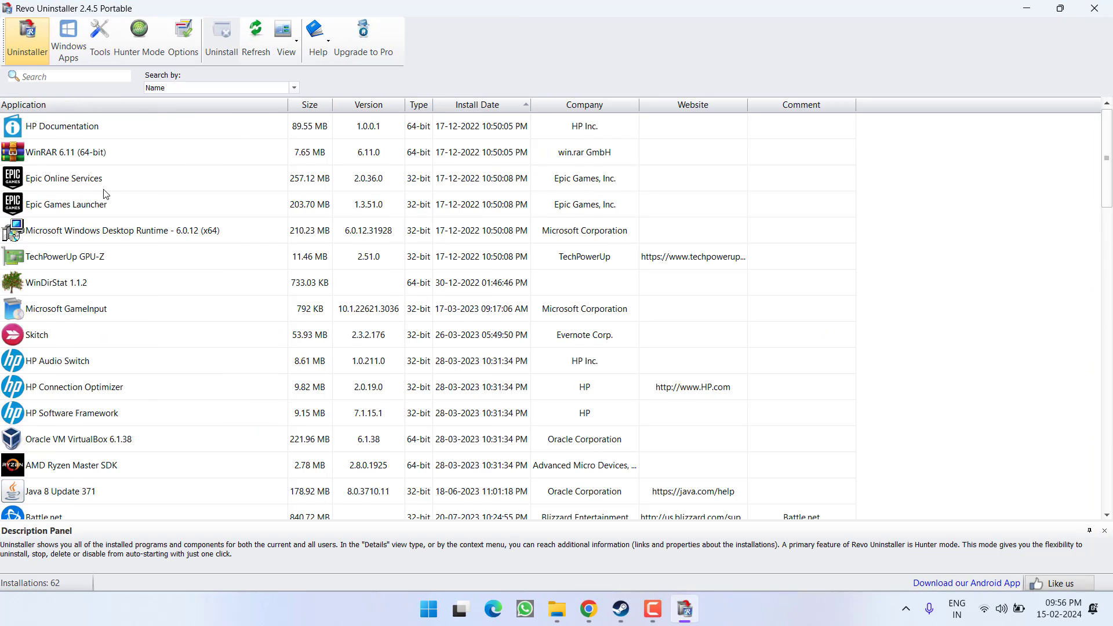
left_click(477, 105)
left_click(100, 129)
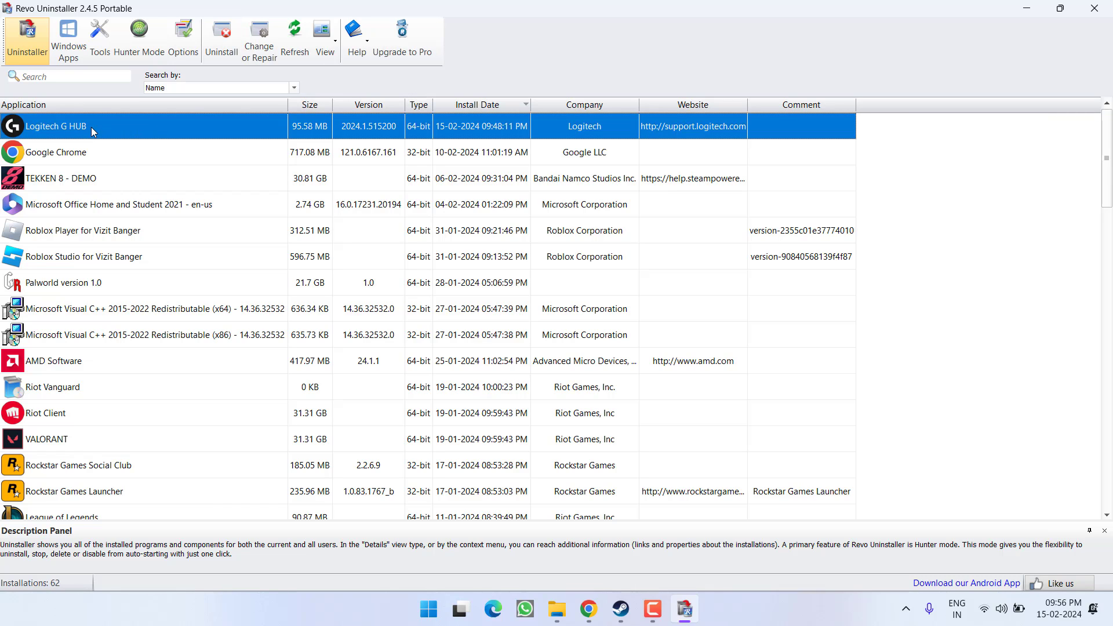
Uninstall Logitech G HUB, confirming in Revo and in G HUB's own uninstaller
right_click(103, 124)
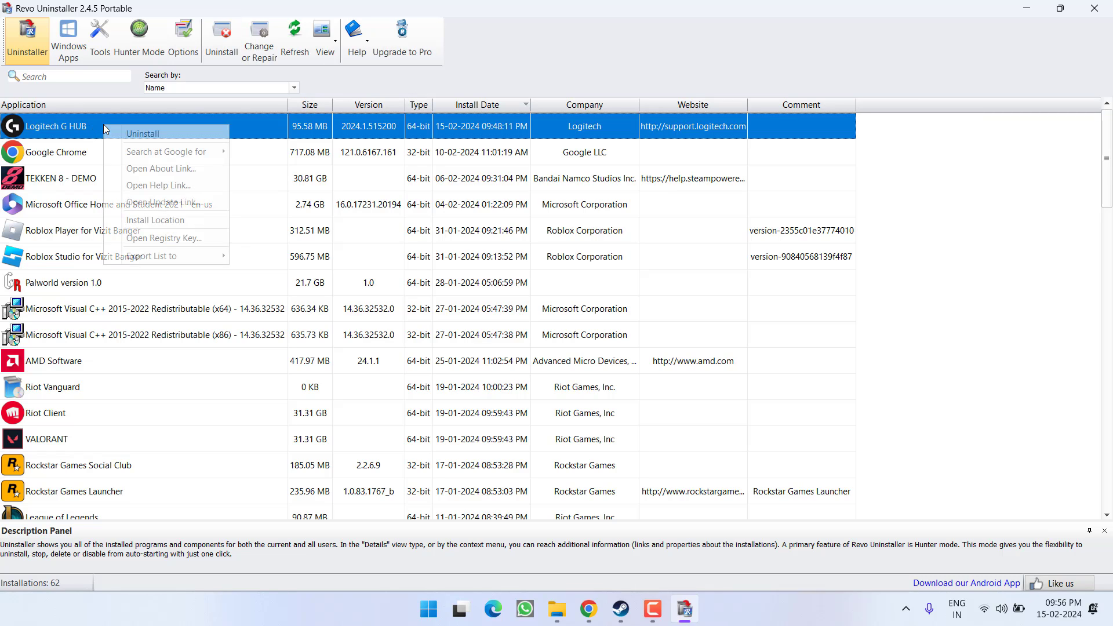
left_click(154, 134)
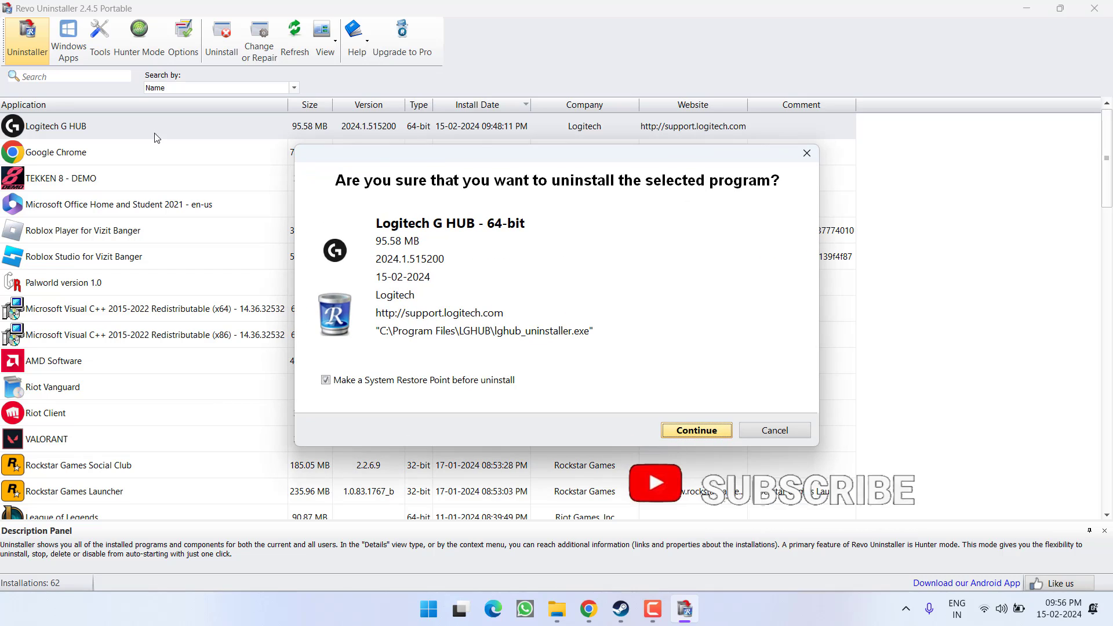
left_click(693, 433)
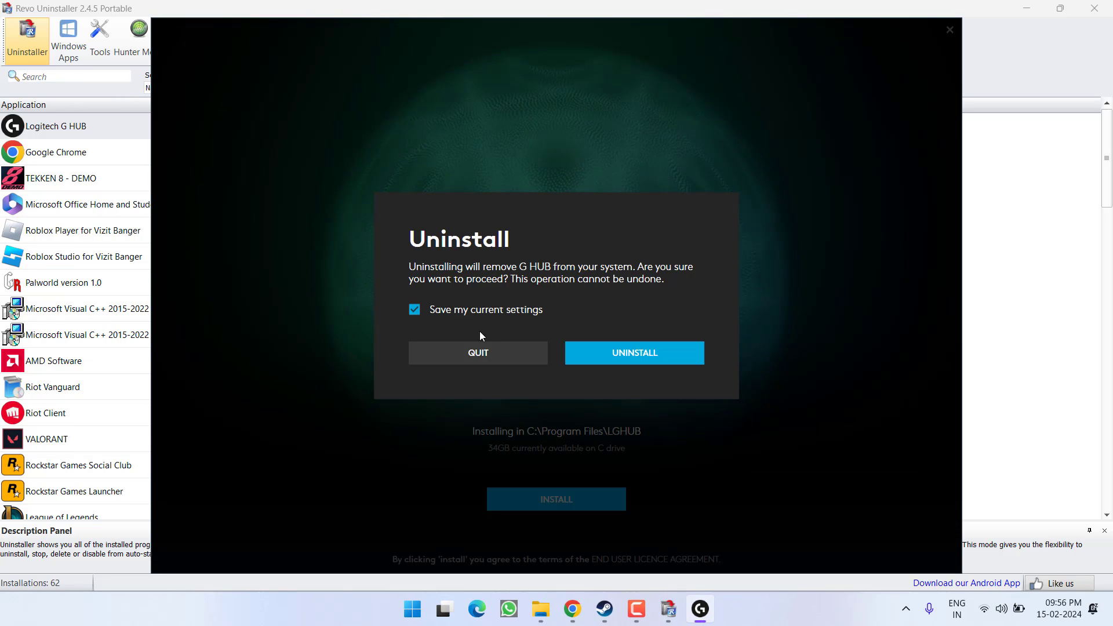
left_click(638, 347)
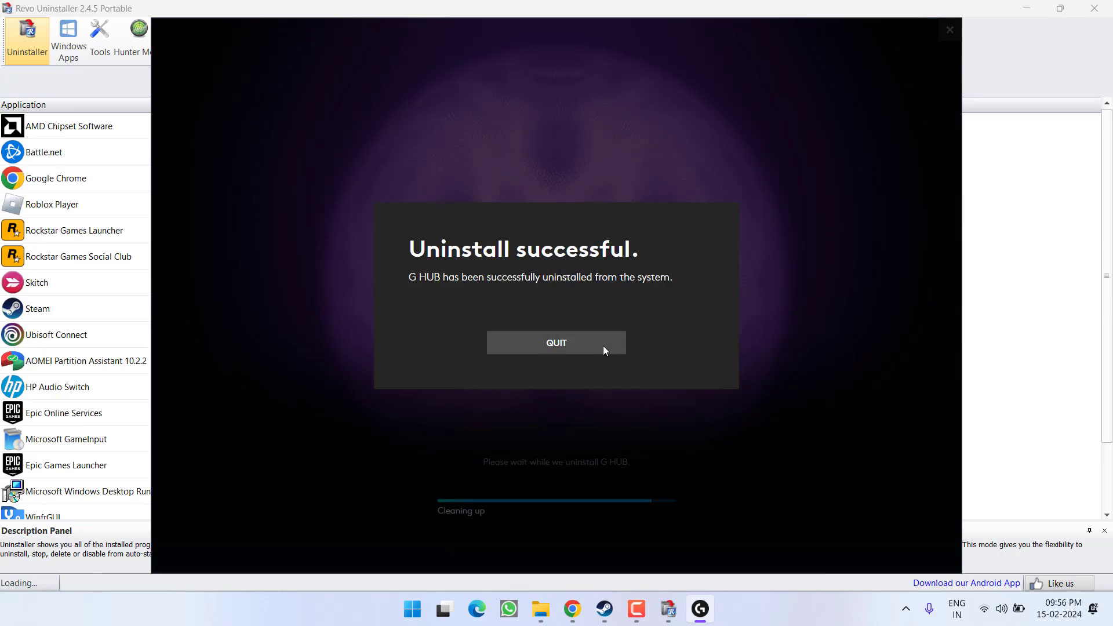
left_click(603, 346)
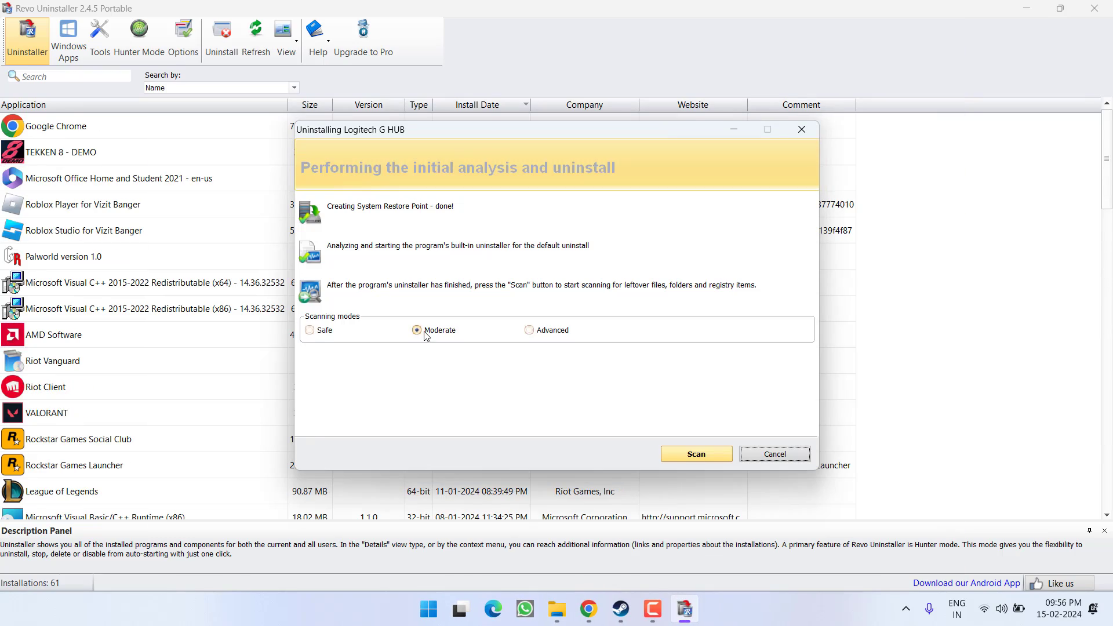
Run a Moderate leftover scan, then delete G HUB's two registry values and its Prefetch file
left_click(687, 457)
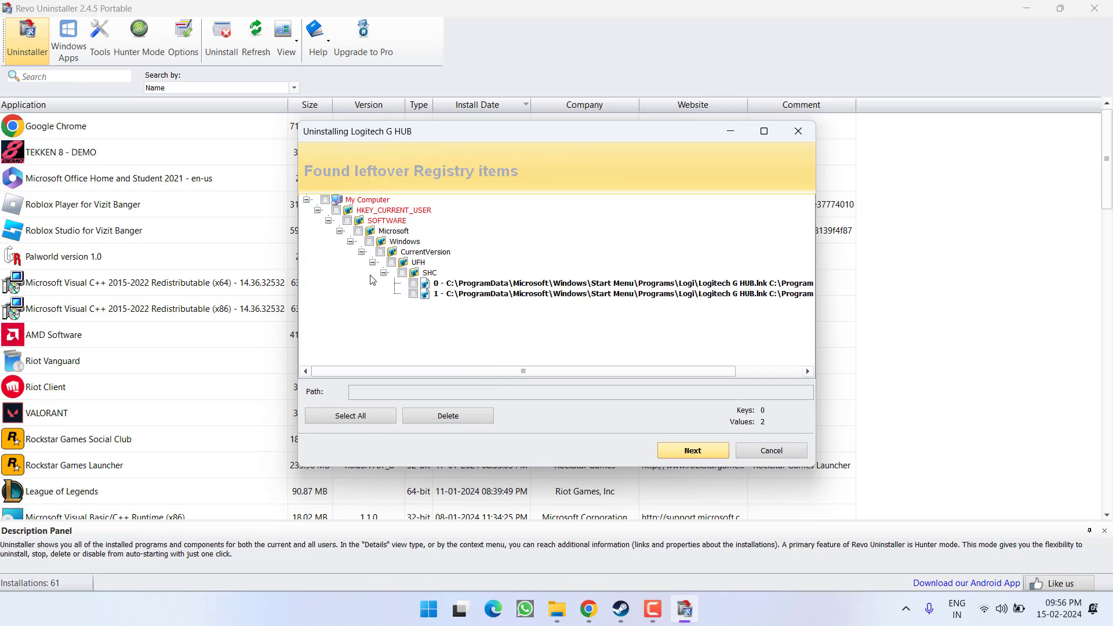
left_click(462, 417)
left_click(585, 334)
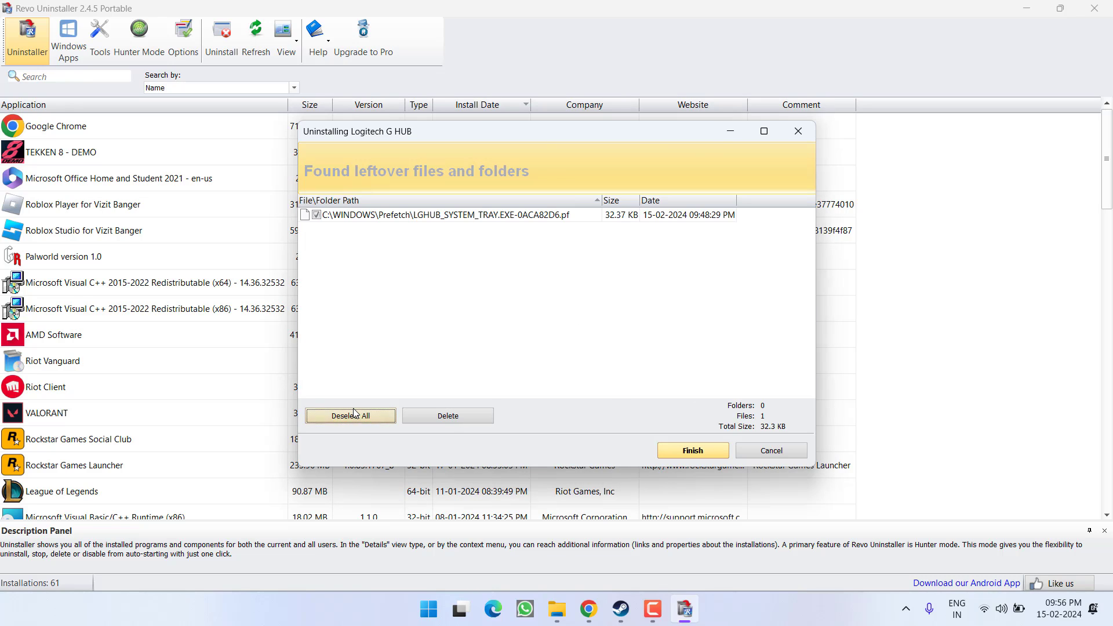
left_click(430, 417)
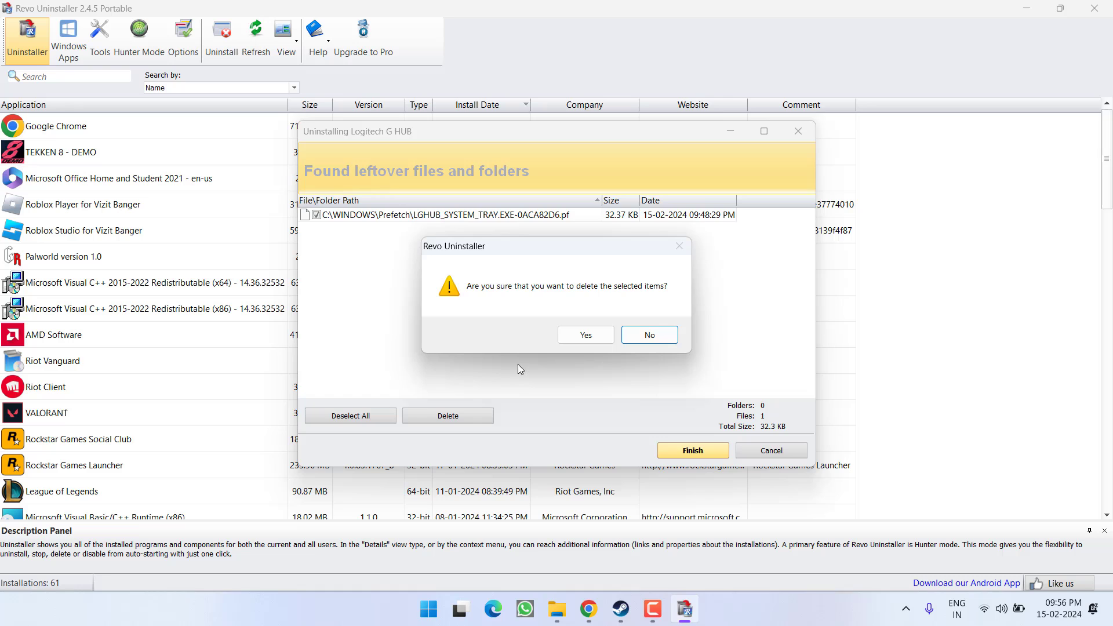
left_click(583, 336)
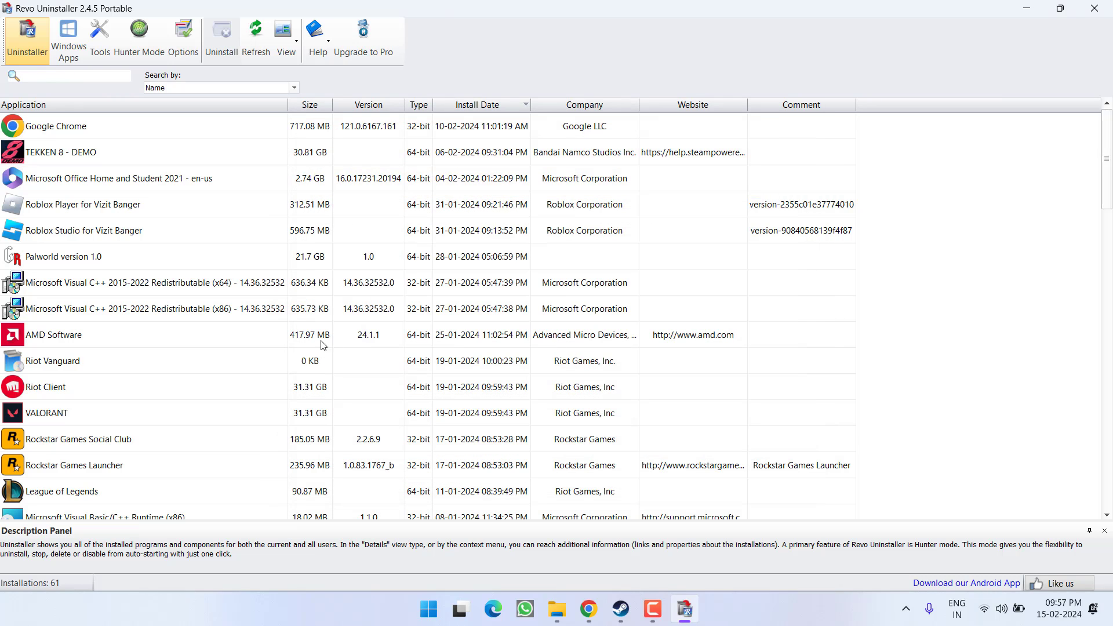
Close Revo Uninstaller and both open File Explorer windows
left_click(1090, 7)
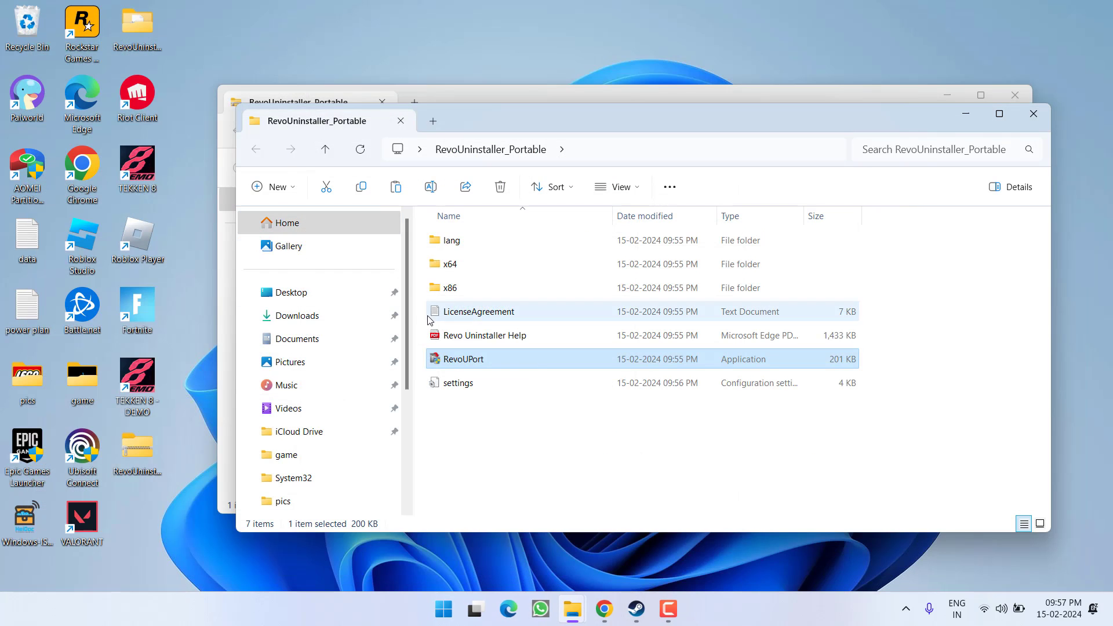
left_click(1037, 112)
left_click(1017, 96)
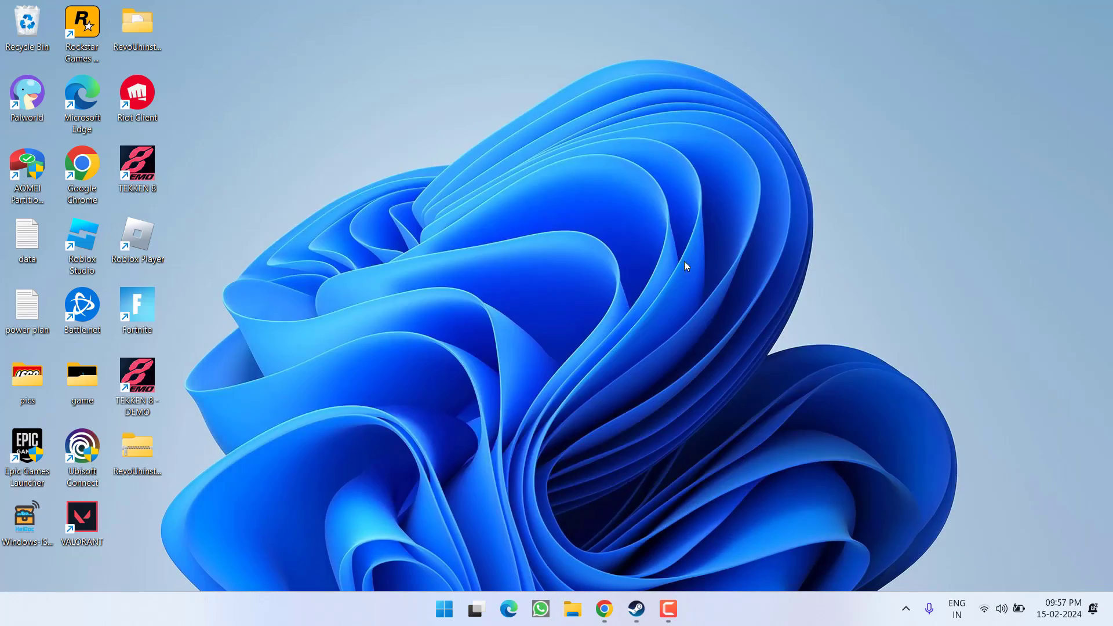
Download lghub_installer.exe for Windows from Chrome to the Desktop, then minimize the browser
left_click(604, 609)
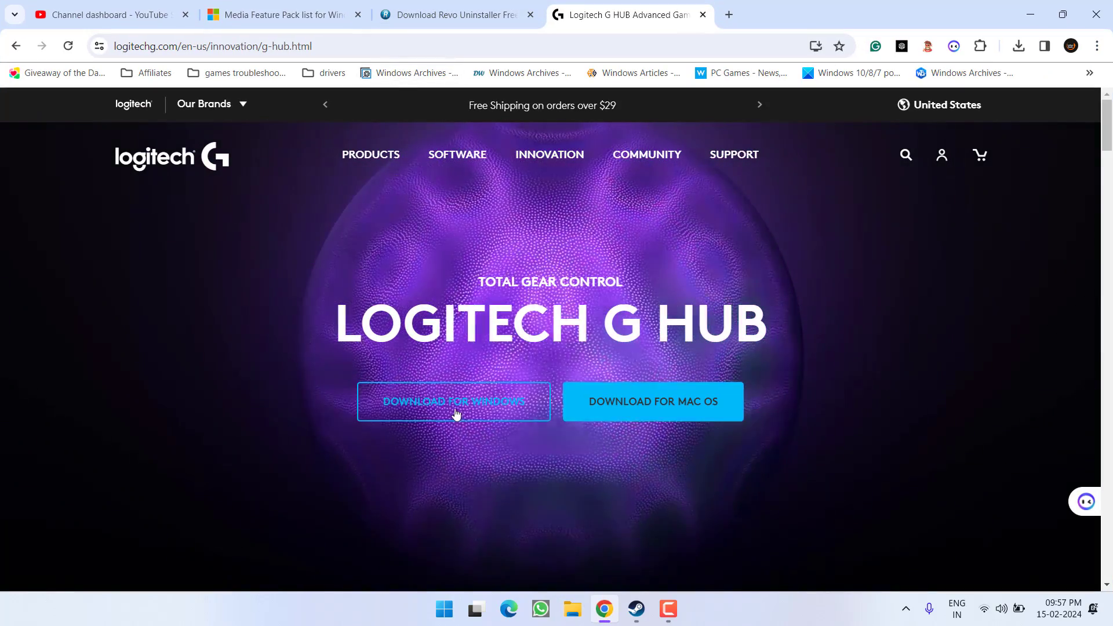
left_click(455, 413)
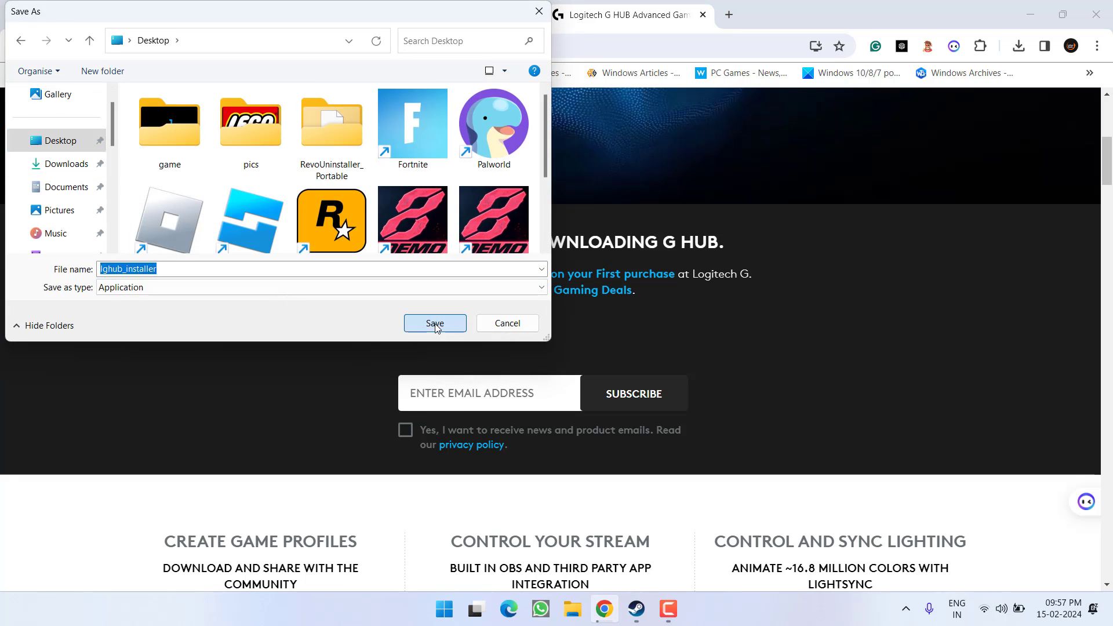
left_click(434, 322)
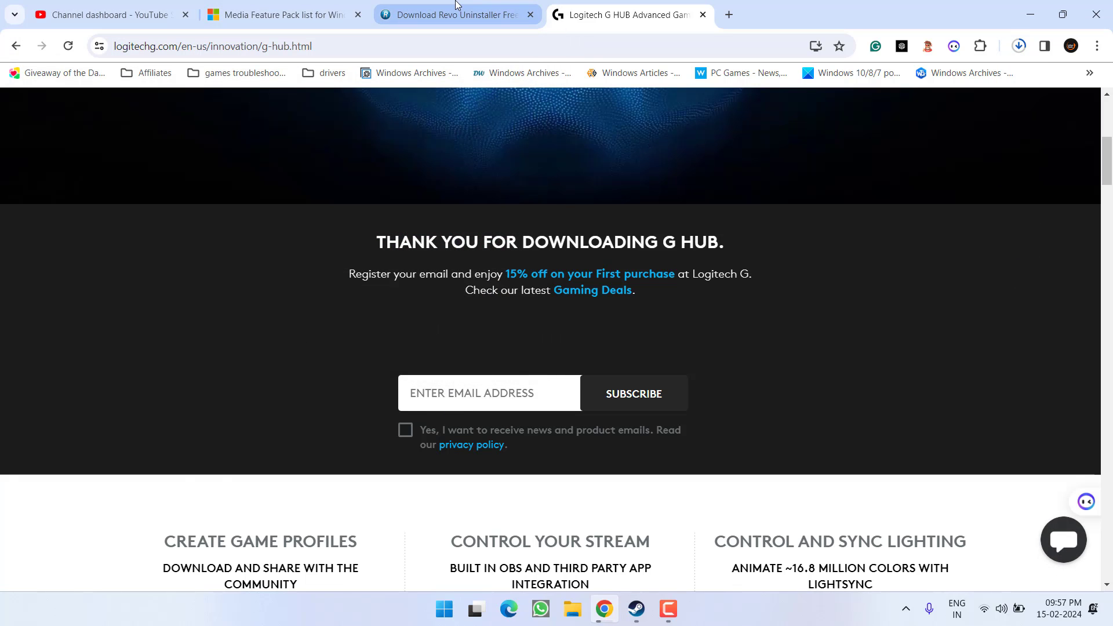
mouse_move(455, 5)
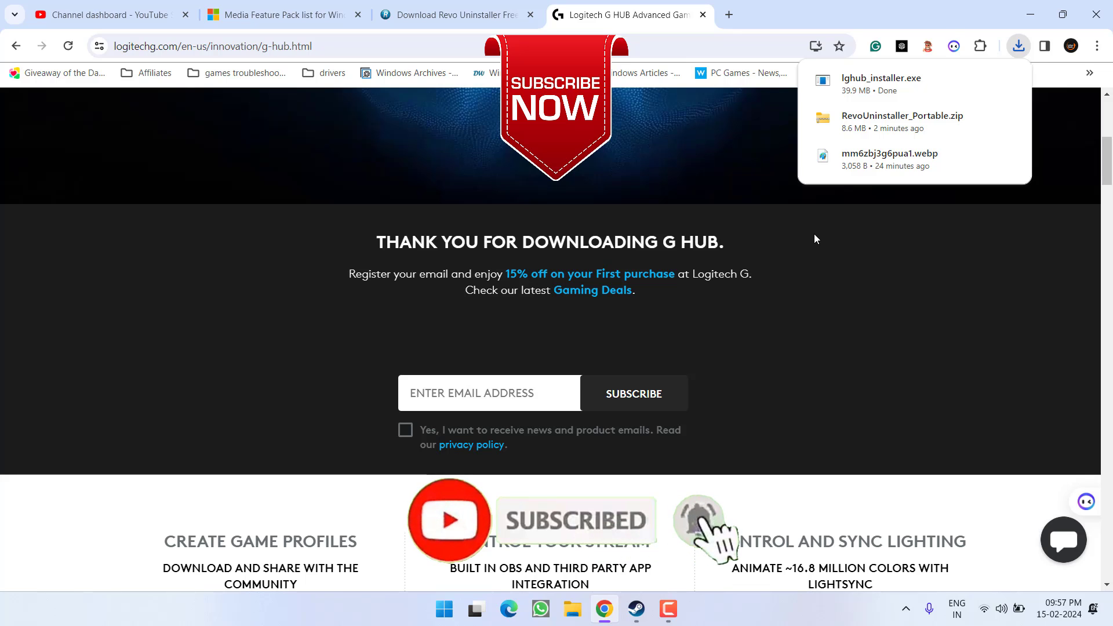
left_click(1031, 13)
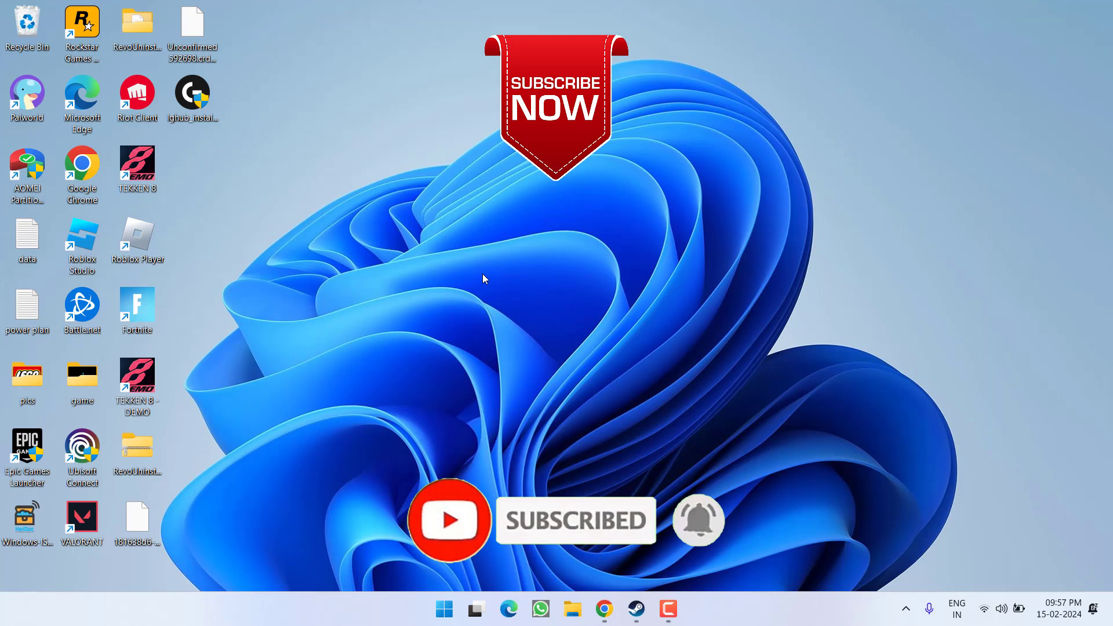